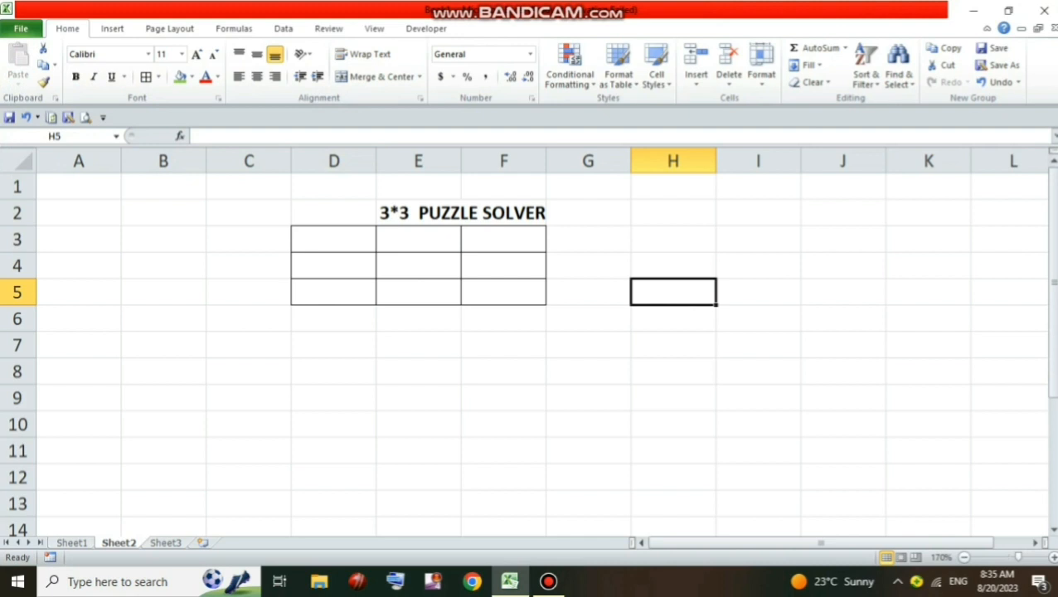
Step: Examine the three columns and three rows of the empty puzzle grid D3:F5
click(333, 318)
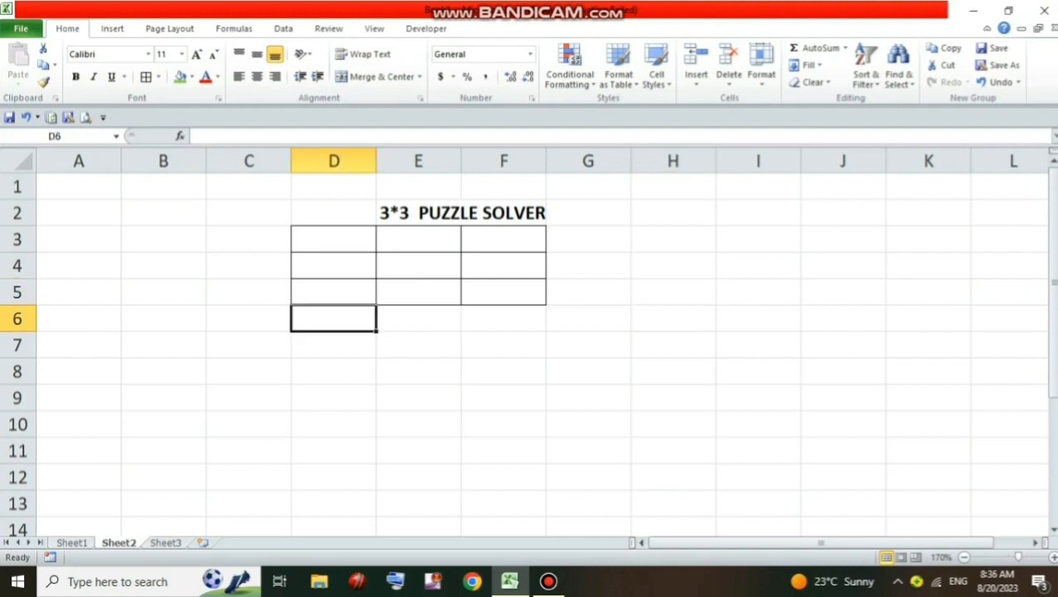
click(417, 318)
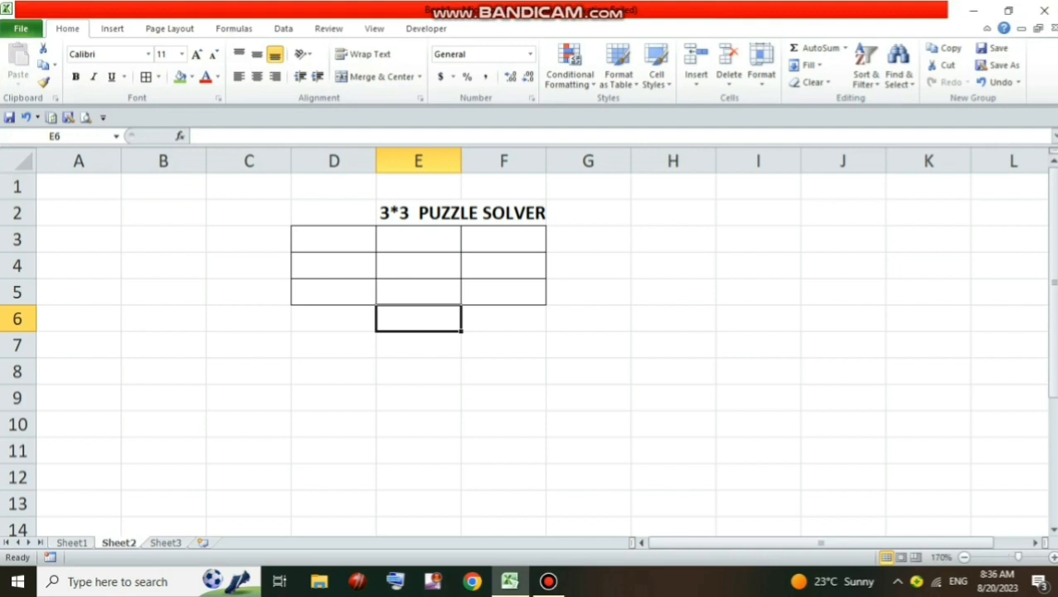
drag(333, 239, 333, 292)
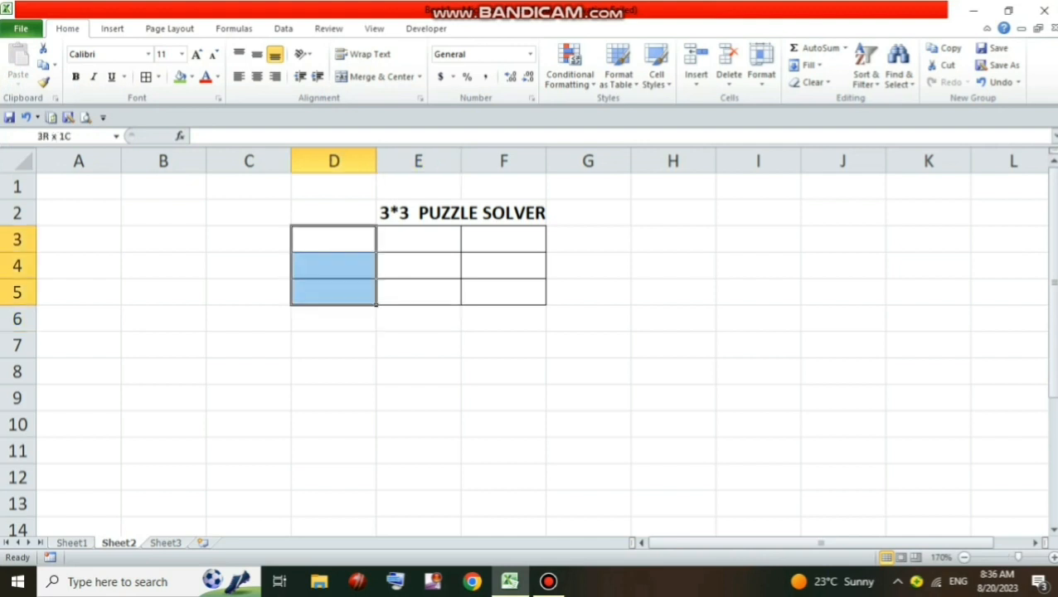
drag(418, 239, 418, 292)
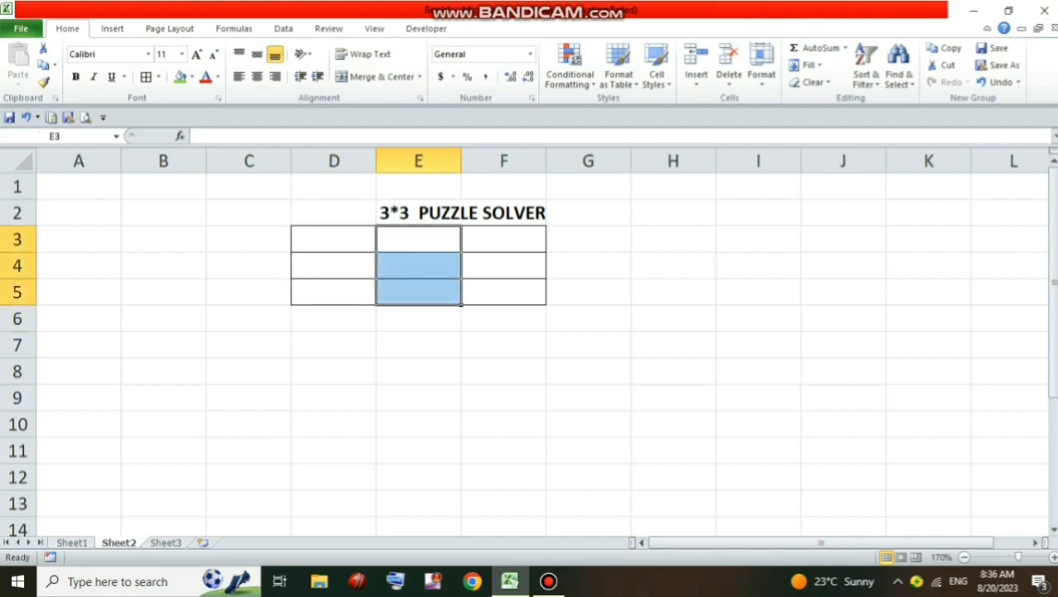
drag(504, 239, 503, 292)
click(418, 318)
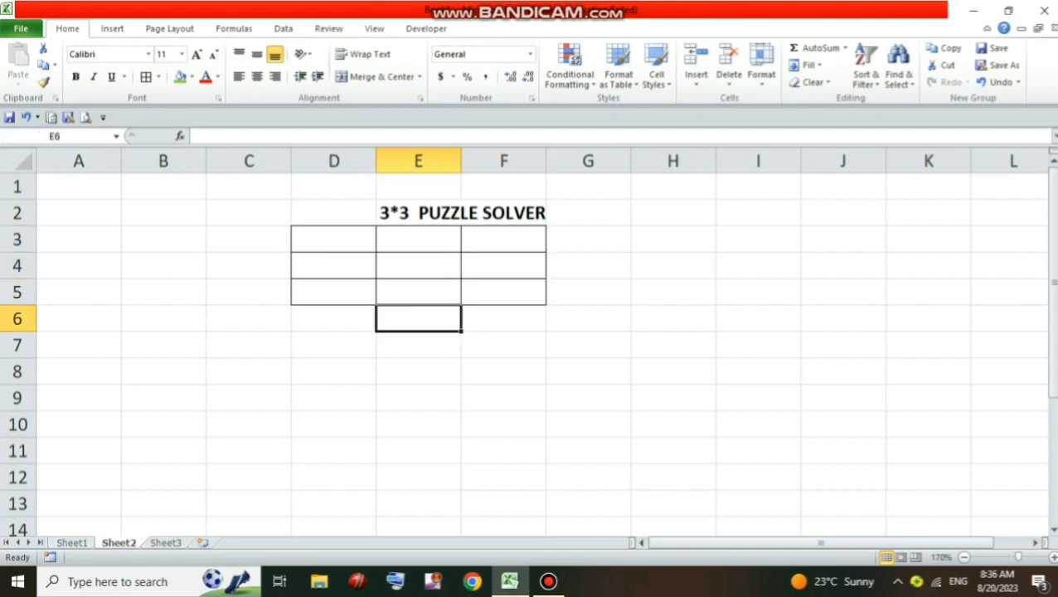
drag(333, 239, 503, 239)
drag(333, 265, 503, 265)
drag(333, 291, 503, 292)
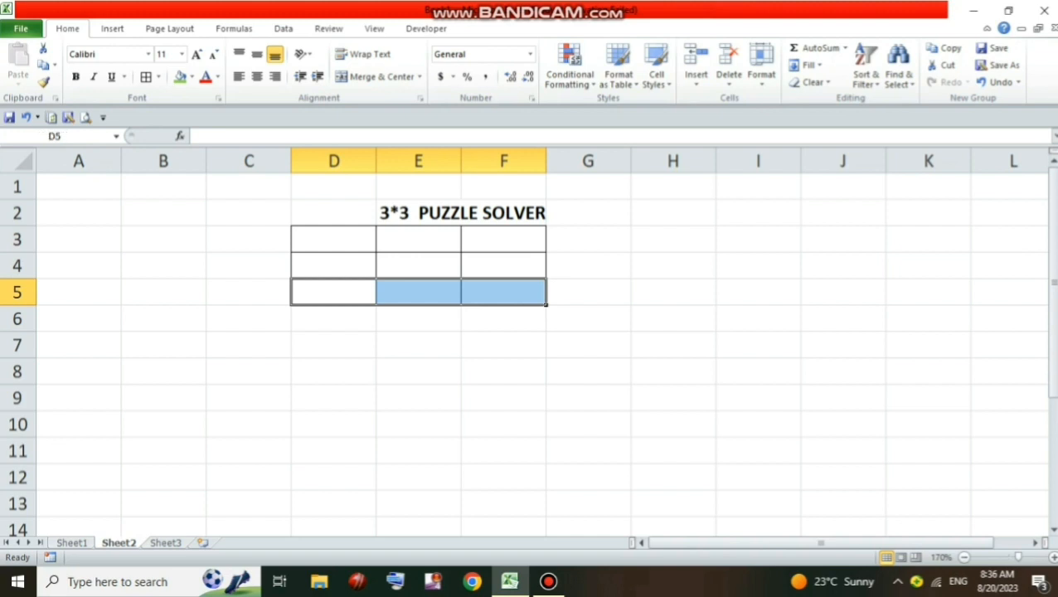
Step: Trace both diagonals of the puzzle grid, D3-E4-F5 and F3-E4-D5
click(333, 238)
click(418, 265)
click(503, 292)
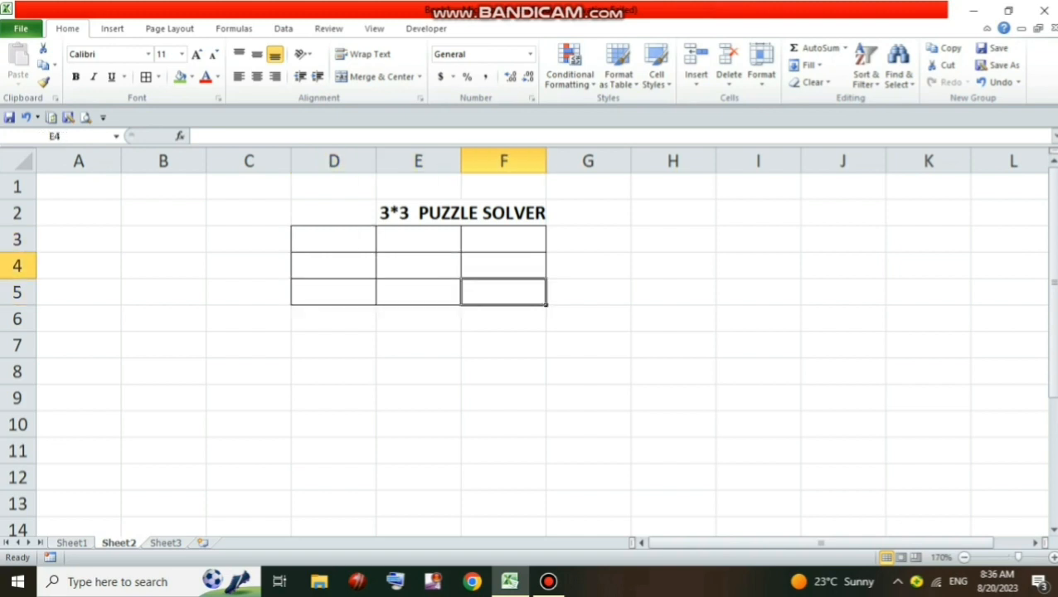
click(503, 238)
click(418, 266)
click(334, 291)
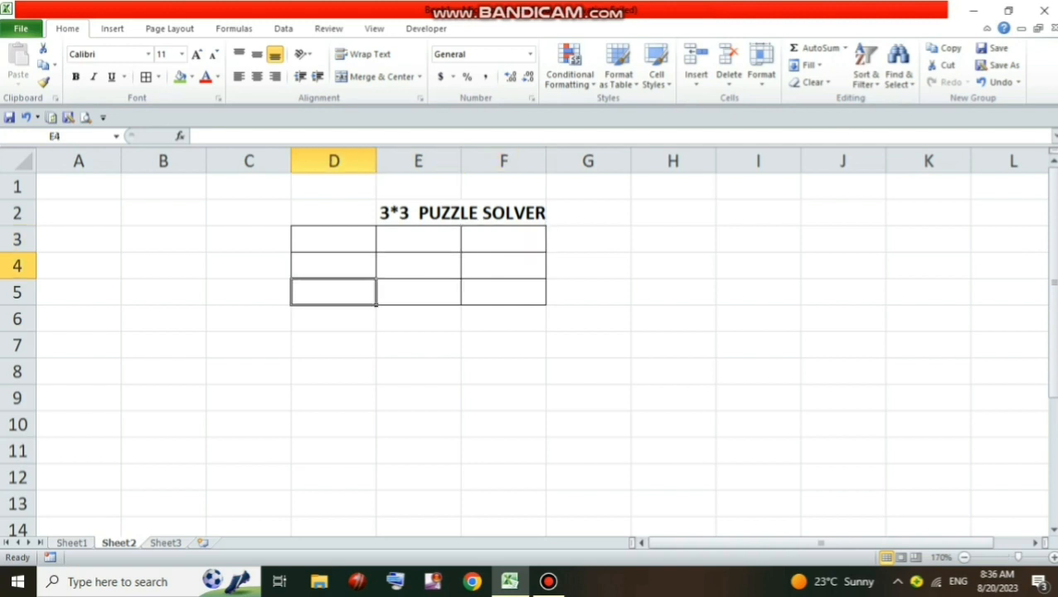
click(418, 345)
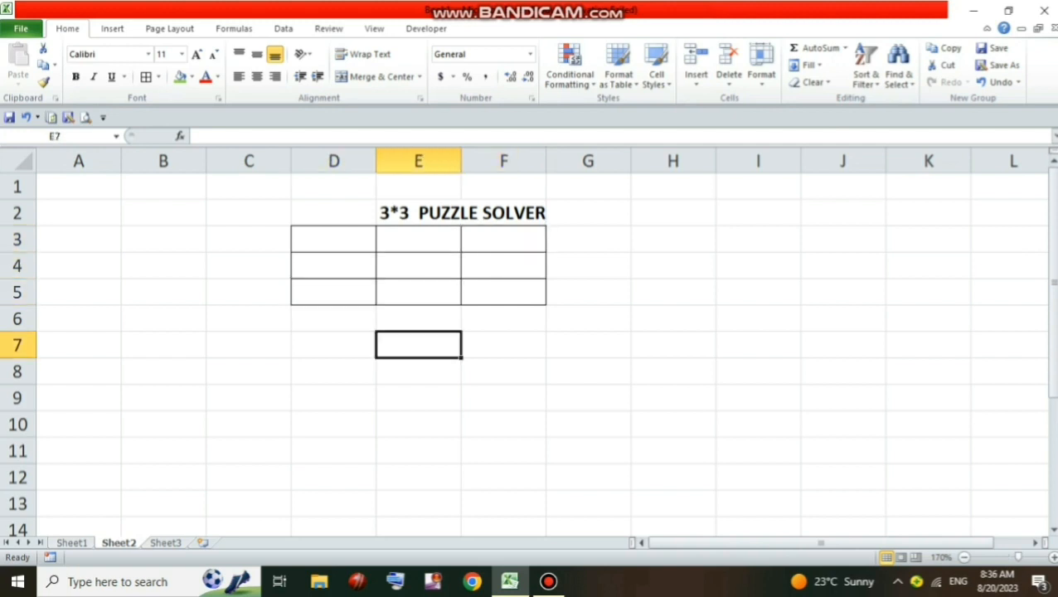
click(333, 239)
click(417, 265)
click(503, 292)
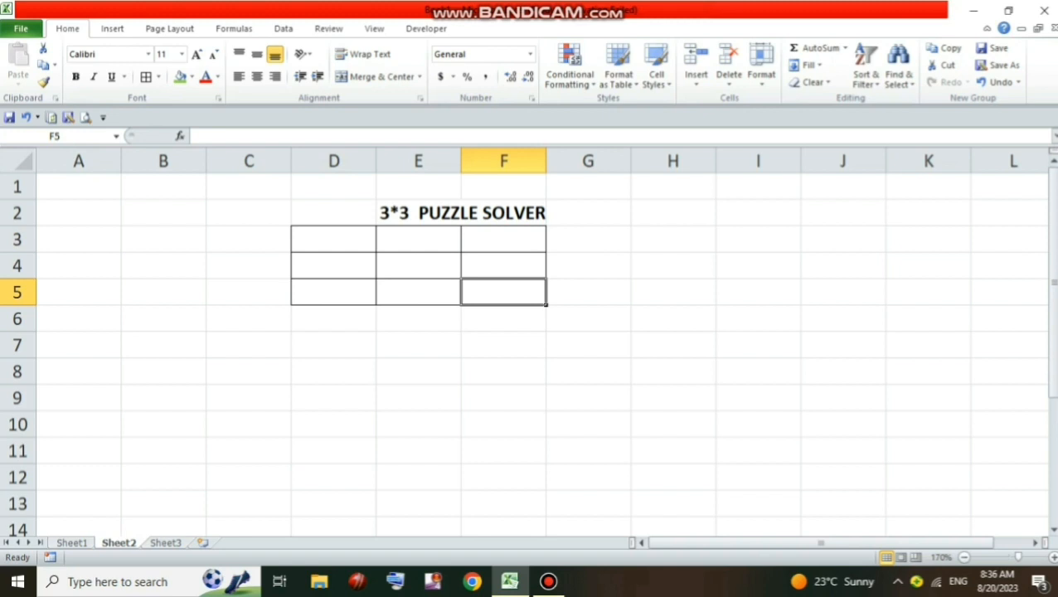
Step: Enter the formula =SUM(D3:D5) in cell D6 to total the grid's first column
click(333, 319)
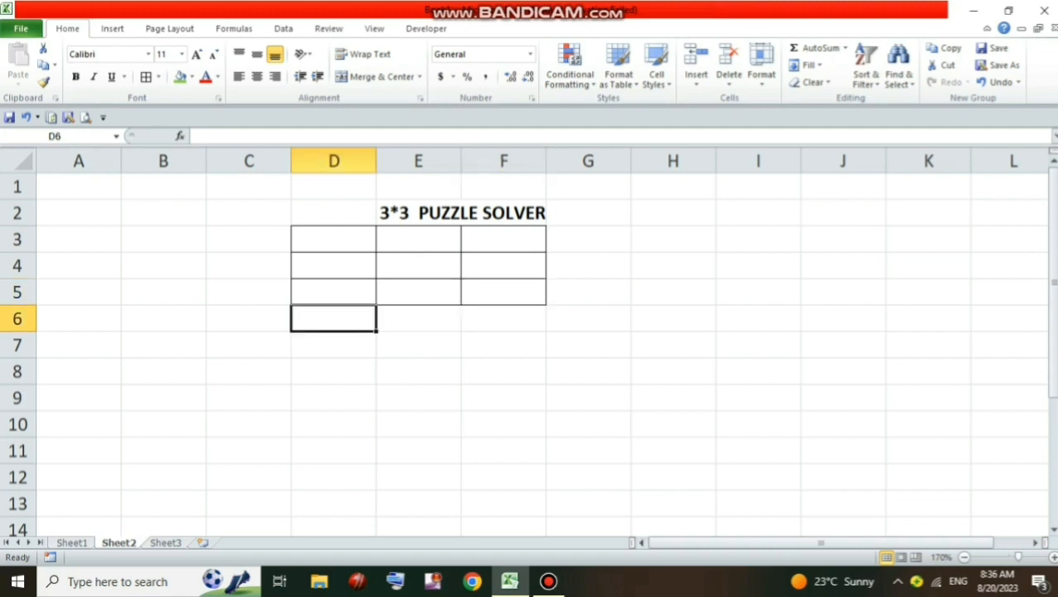
text(=S)
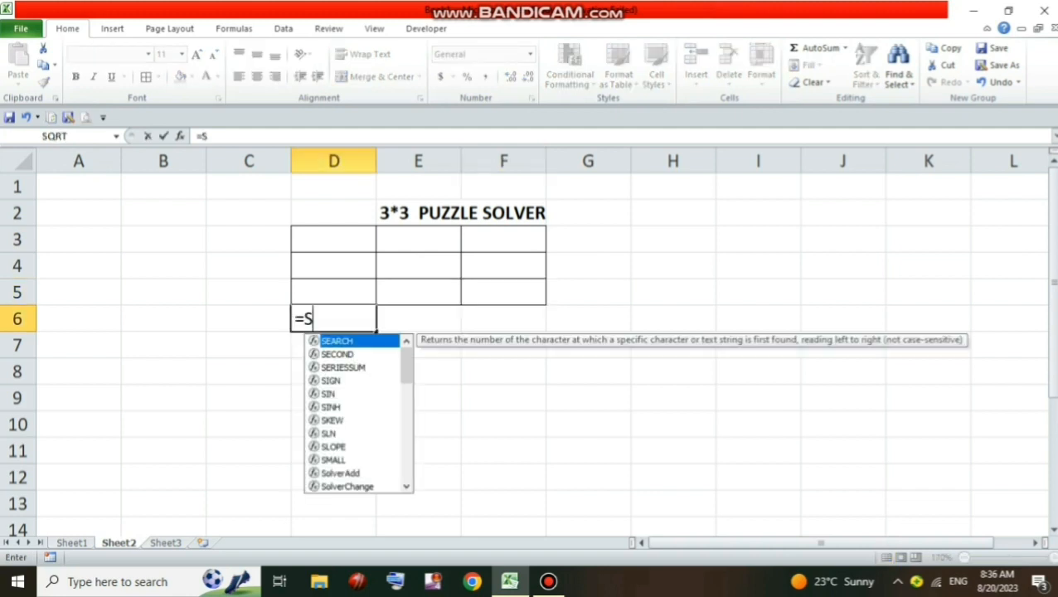
text(UM()
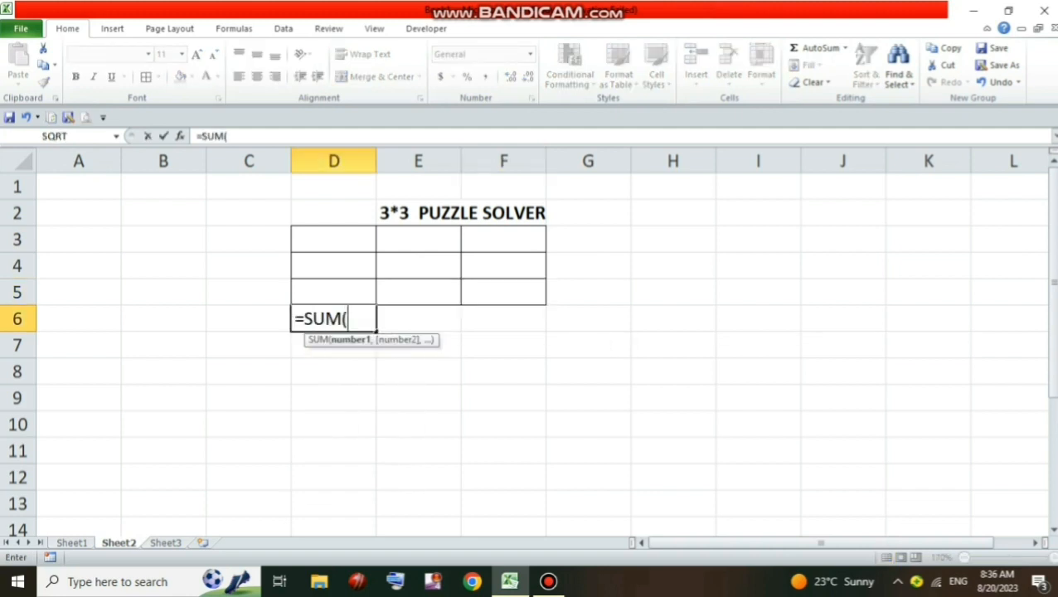
drag(333, 239, 356, 292)
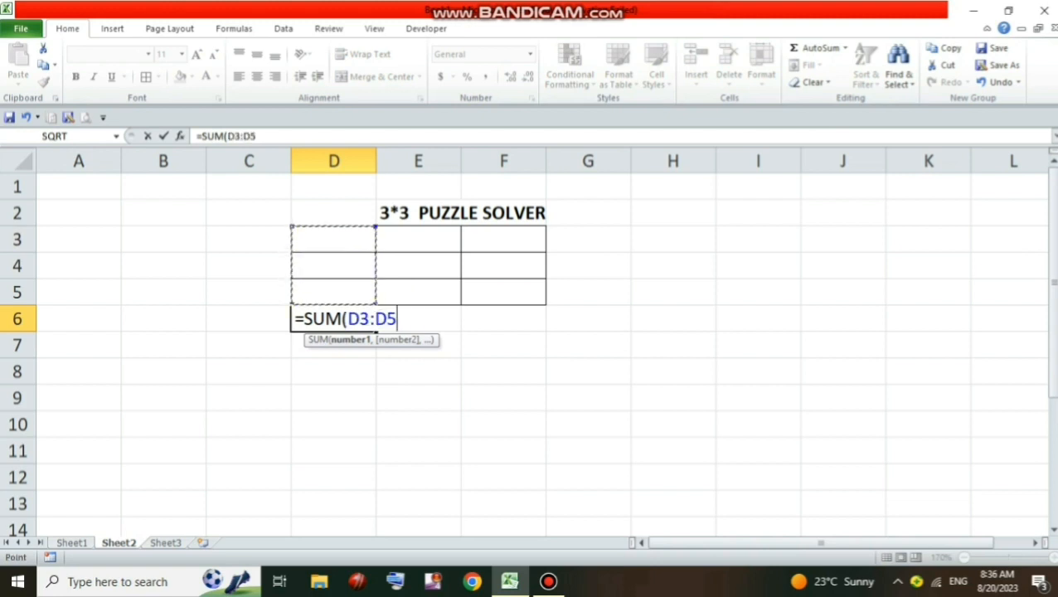
text())
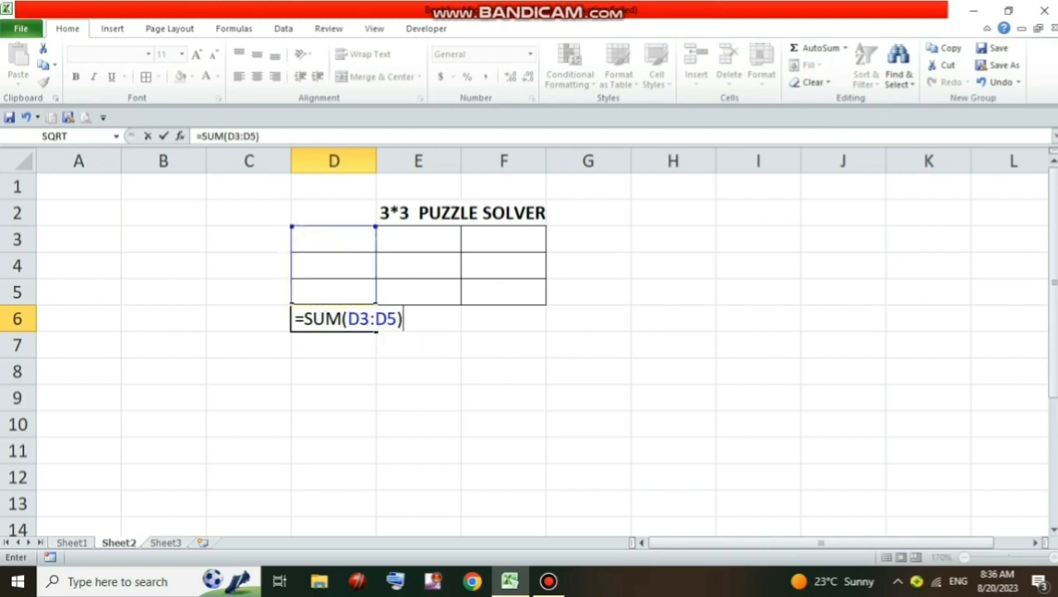
key(Return)
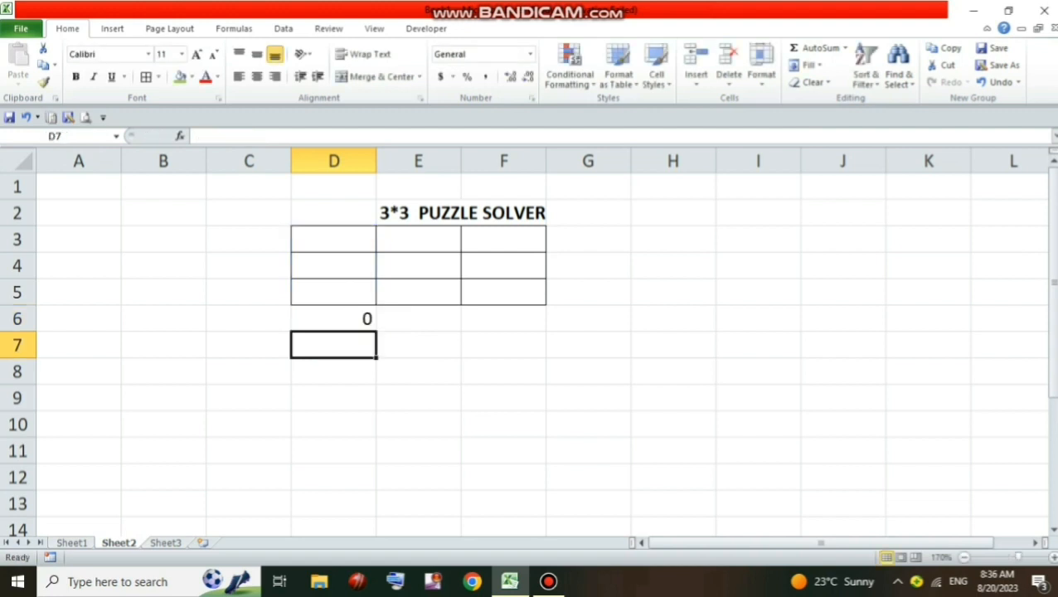
Step: Fill the column-total formula from D6 across to F6
key(Up)
drag(378, 330, 518, 323)
click(418, 371)
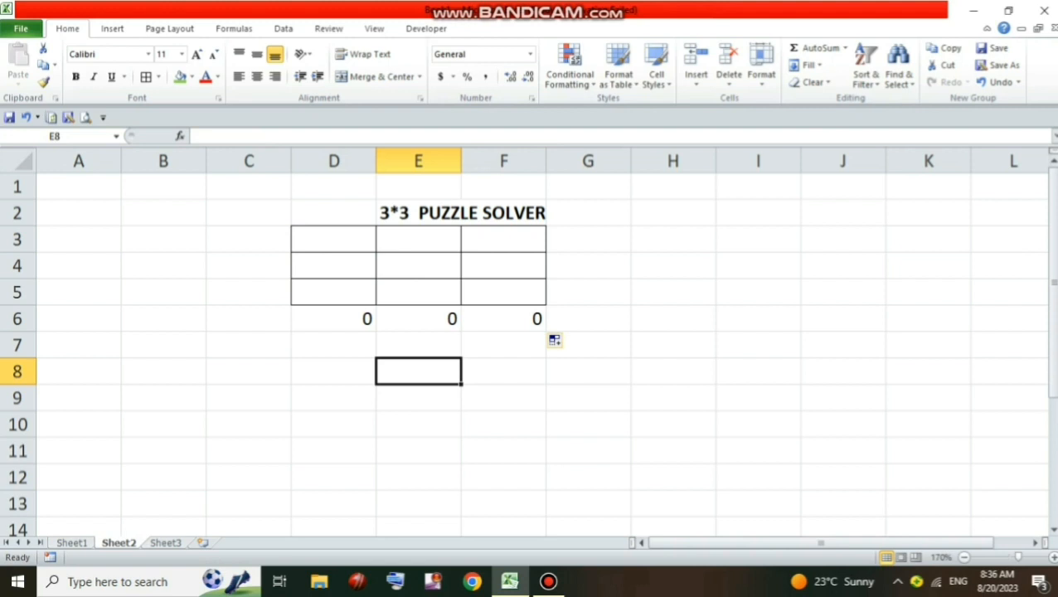
Step: Enter the formula =SUM(D3:F3) in cell G3 to total the grid's first row
click(587, 240)
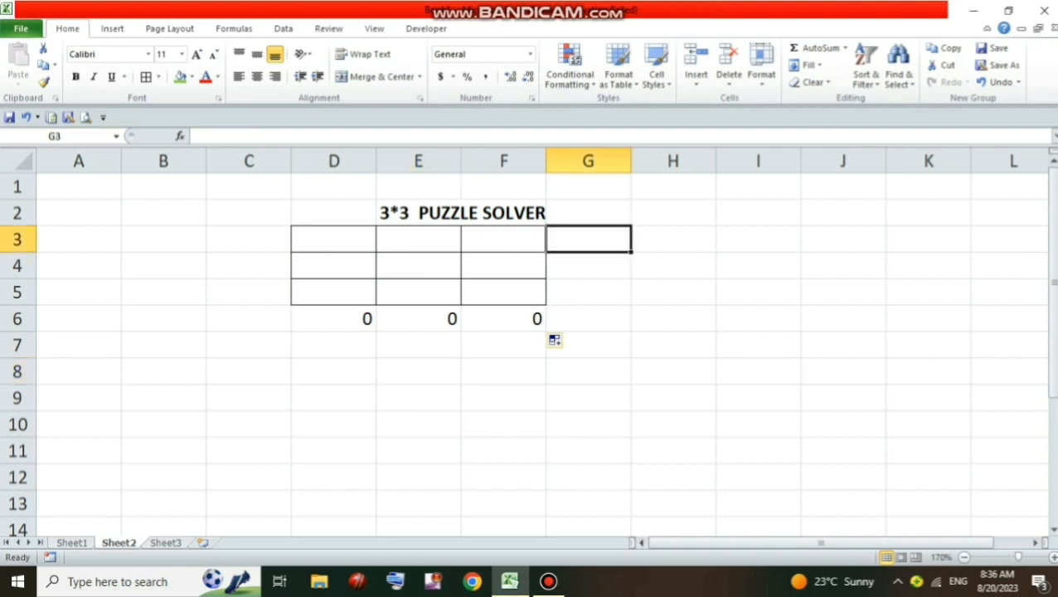
text(=S)
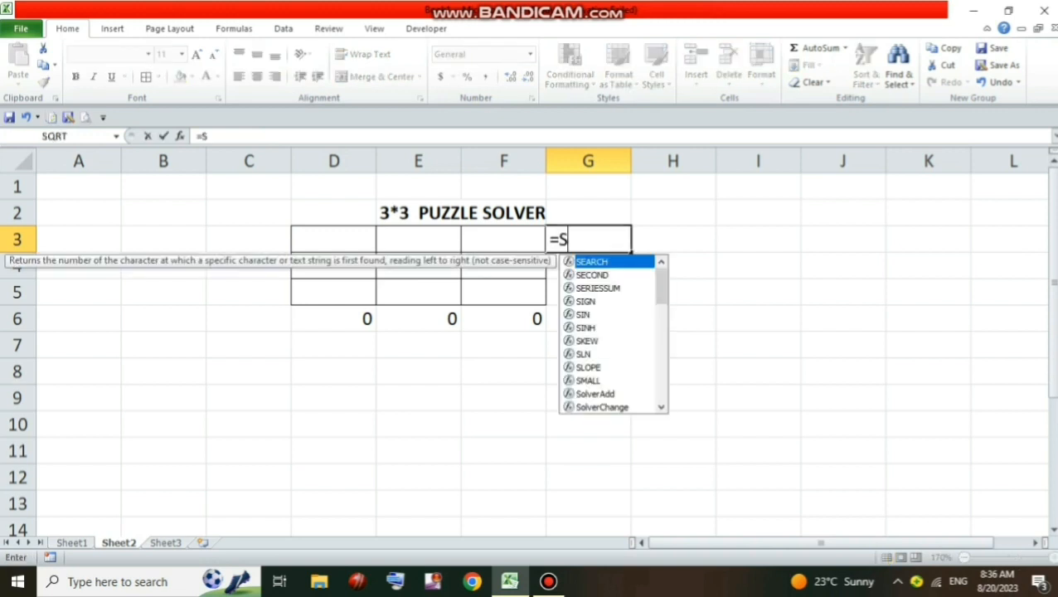
text(UM()
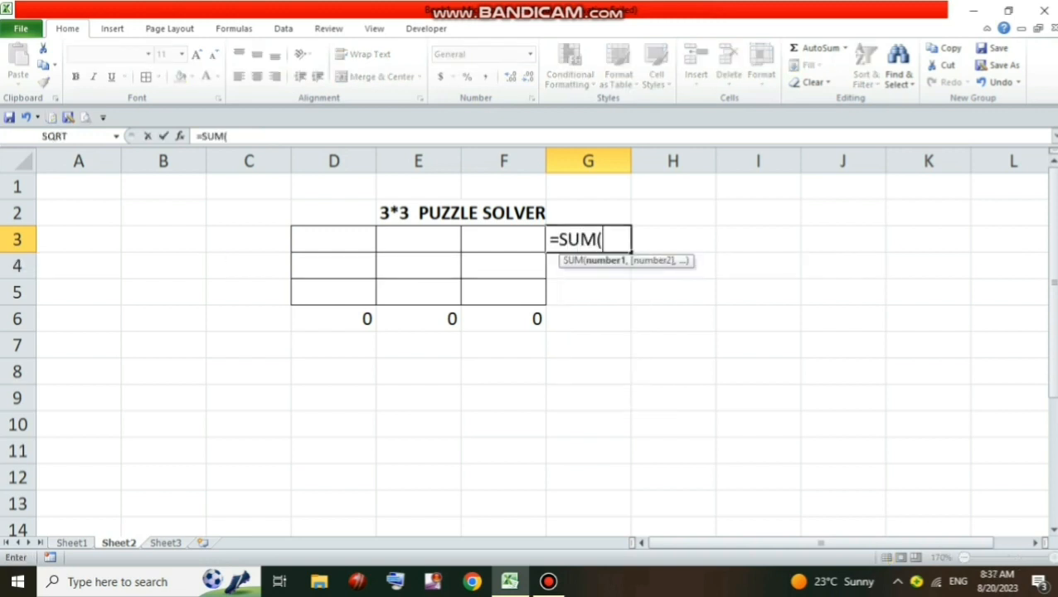
drag(327, 240, 537, 247)
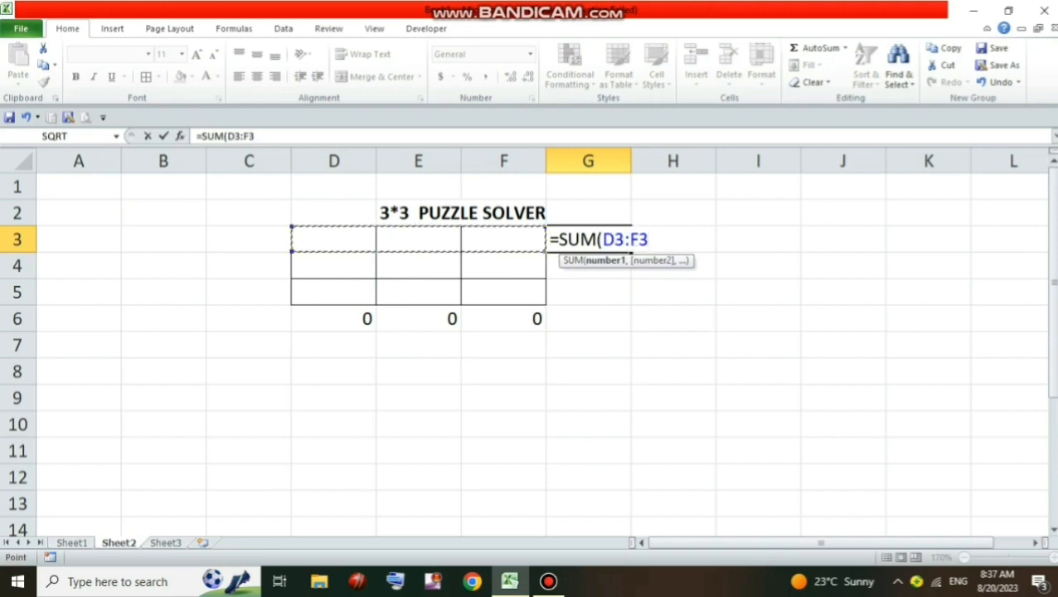
text())
key(Return)
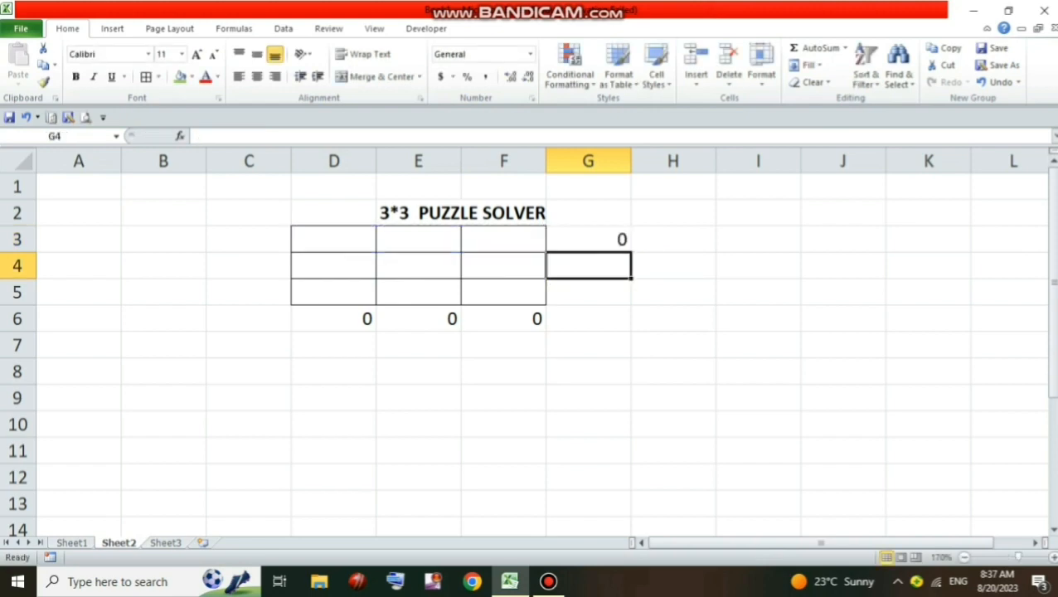
Step: Fill the row-total formula from G3 down to G5
click(587, 239)
drag(631, 252, 632, 306)
click(654, 319)
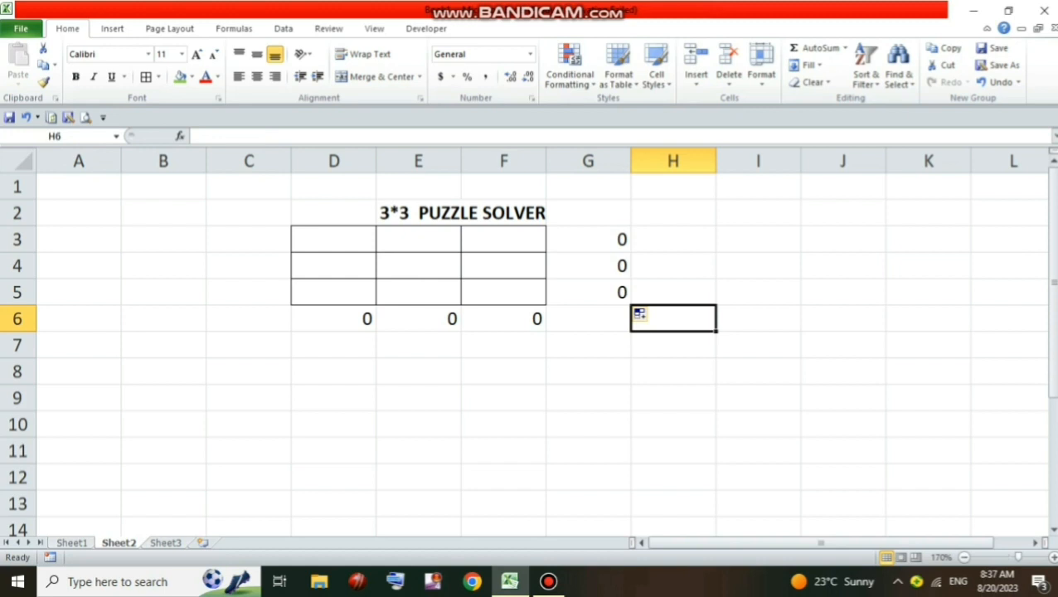
Step: Enter the diagonal total =SUM(D3,E4,F5) in cell G6
click(587, 319)
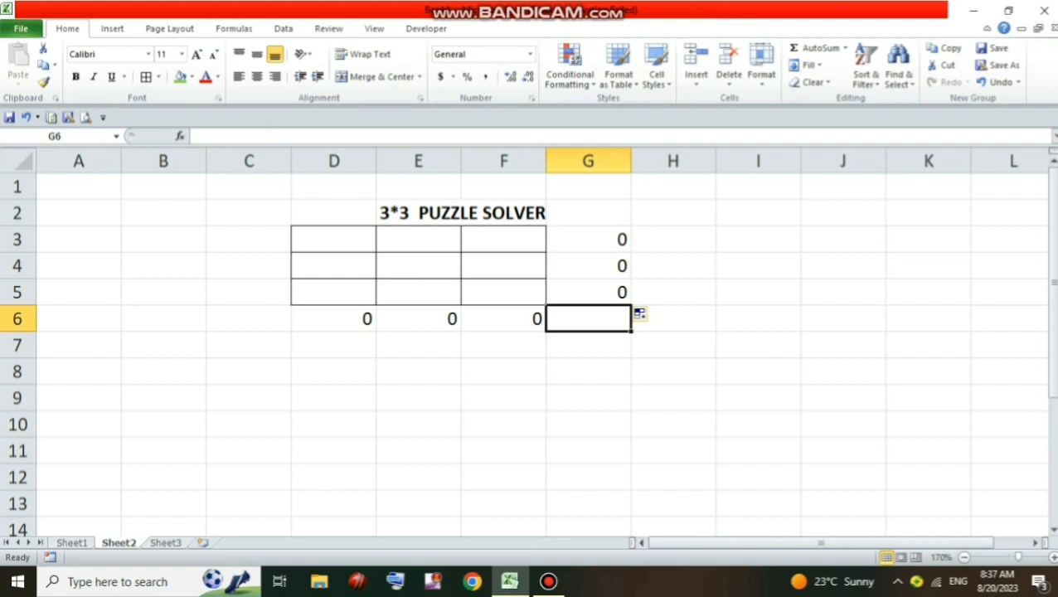
click(334, 240)
click(418, 266)
click(503, 292)
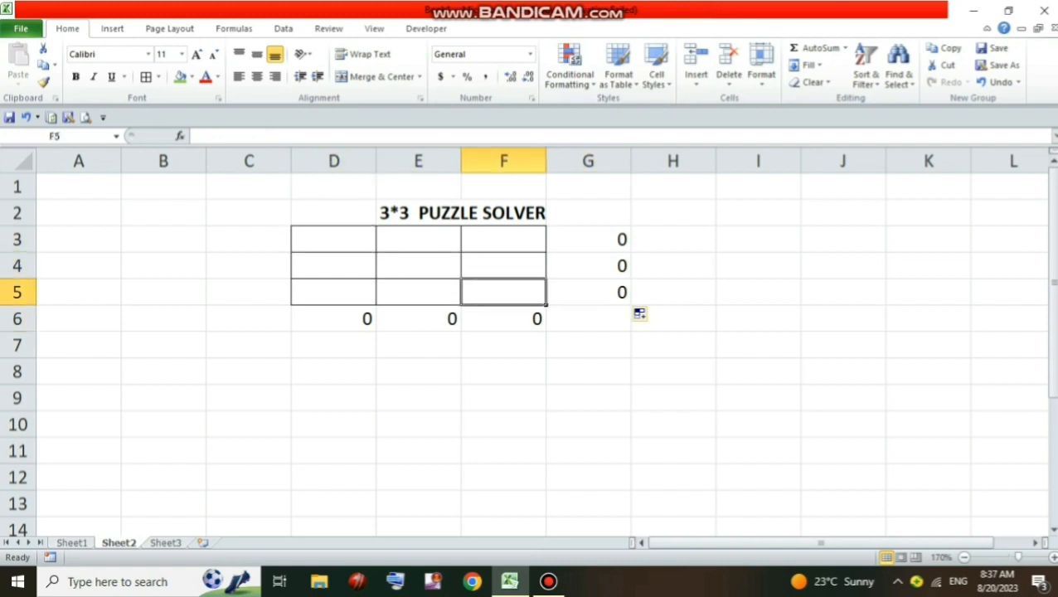
click(587, 319)
text(=SUM)
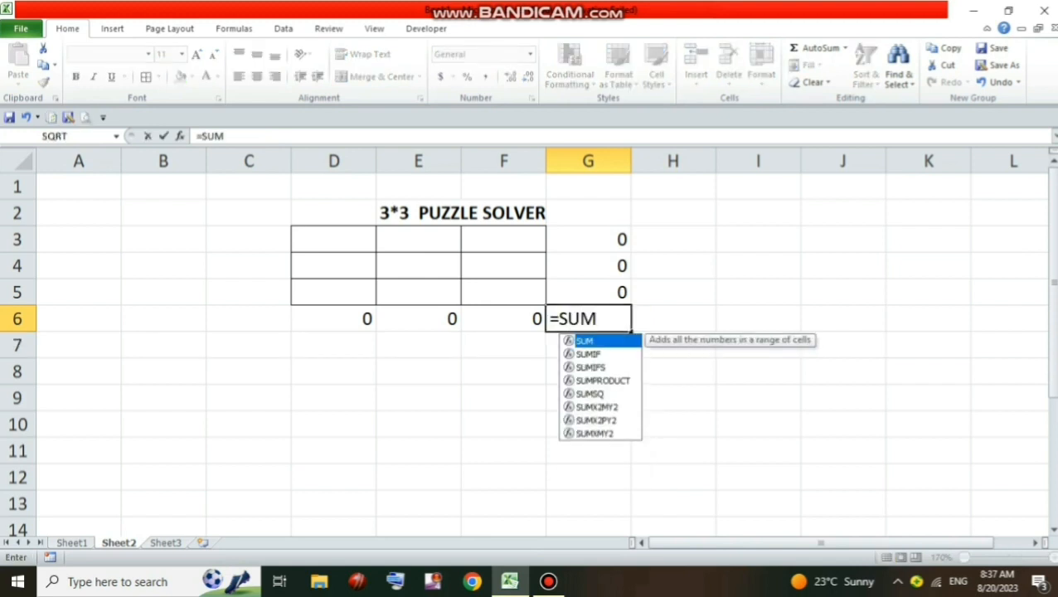
text(()
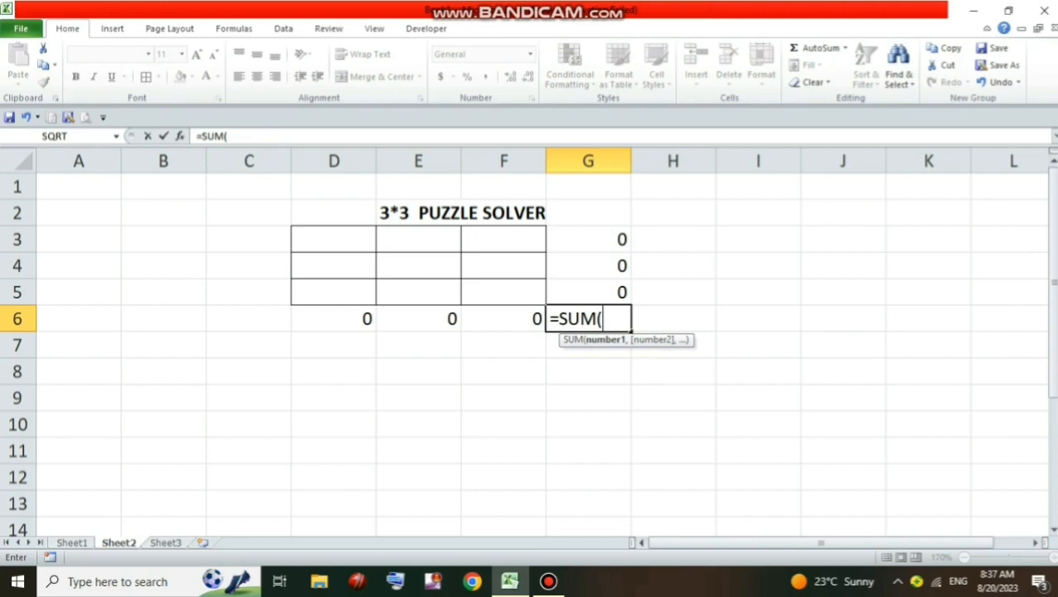
click(333, 240)
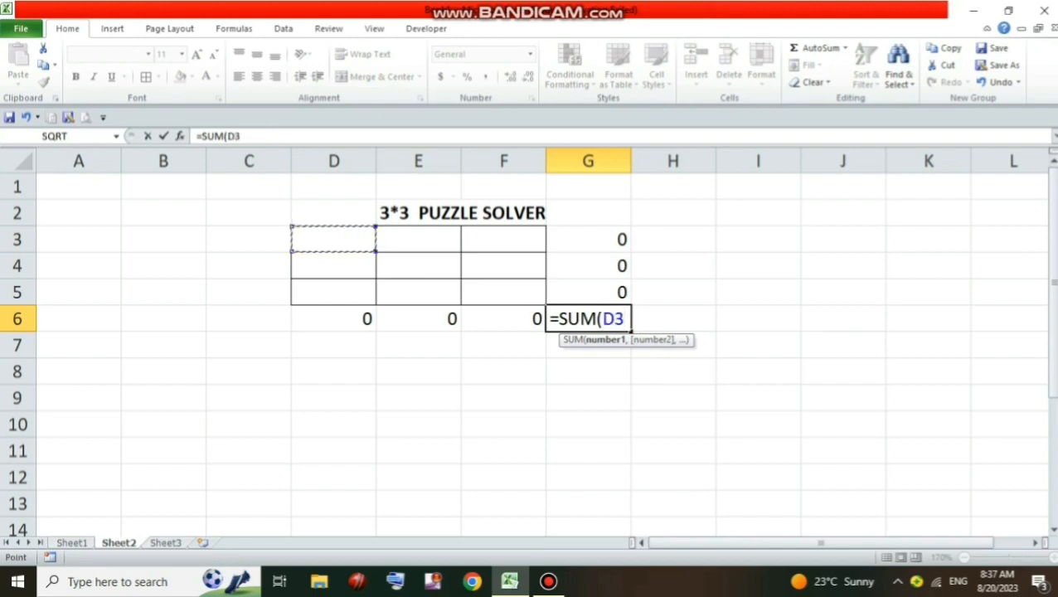
ctrl+click(418, 266)
ctrl+click(503, 291)
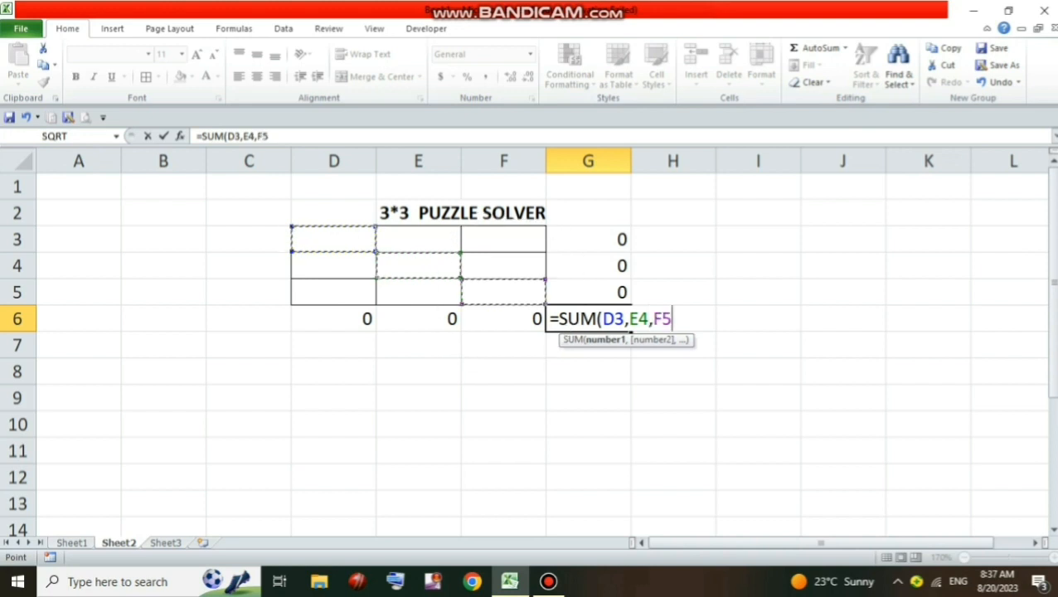
text())
key(Return)
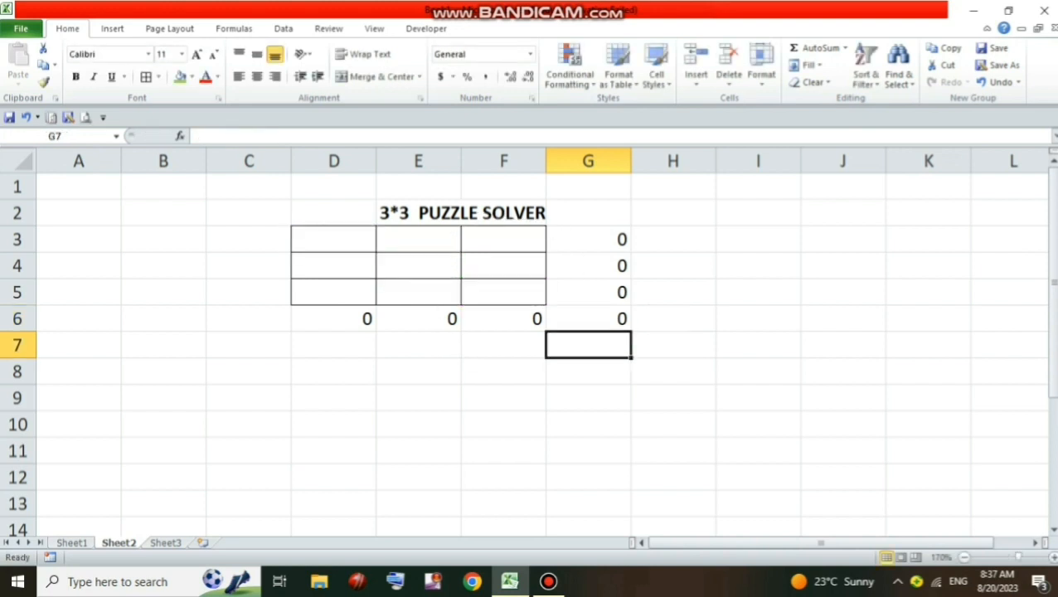
Step: Enter the formula =SUM(D5,E4,F3) in cell C6 to total the grid's other diagonal
click(249, 318)
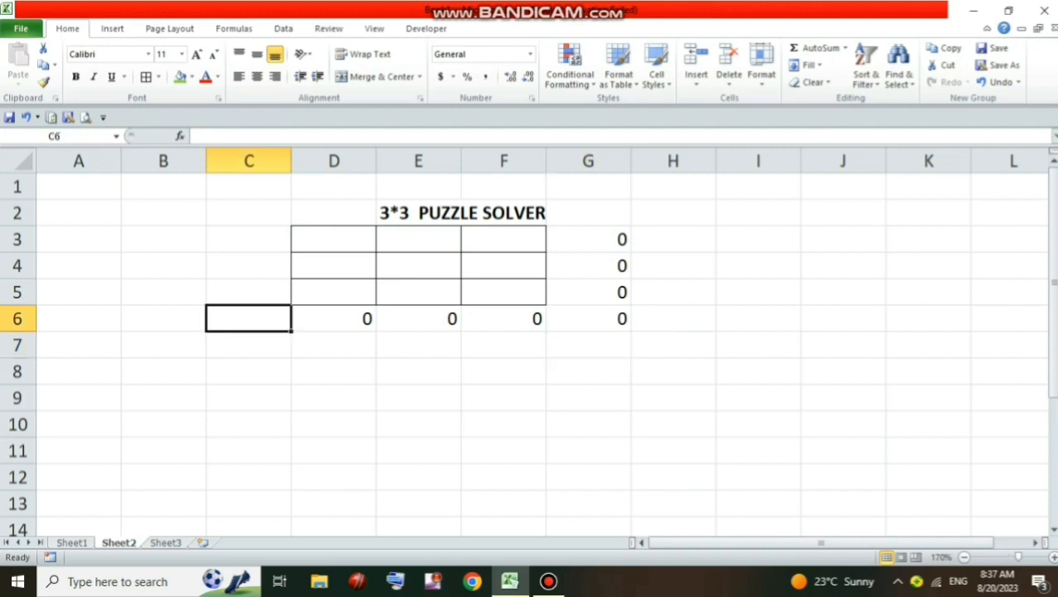
click(333, 292)
click(419, 265)
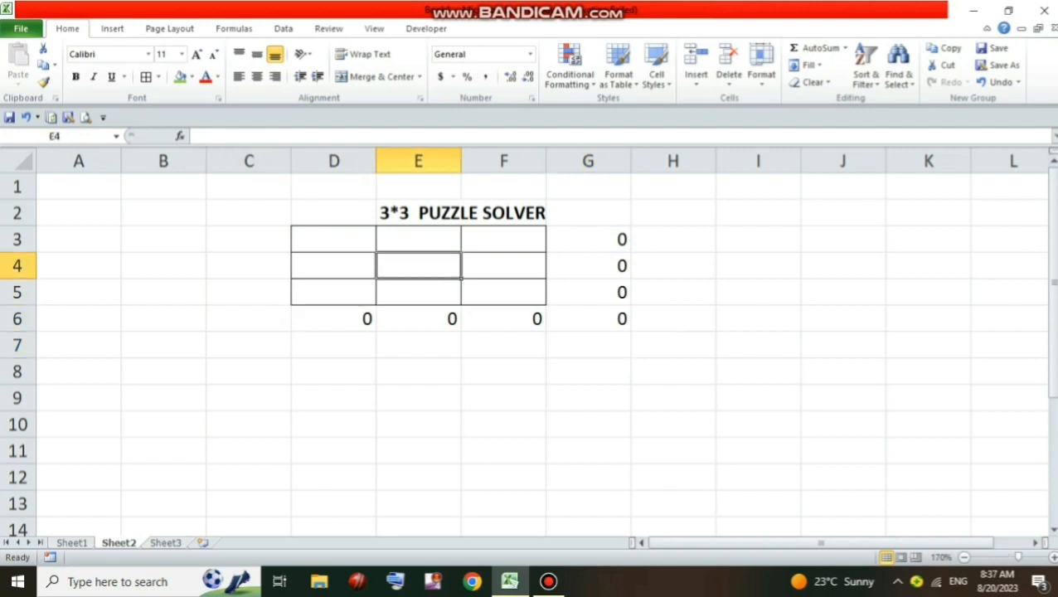
click(503, 239)
click(248, 318)
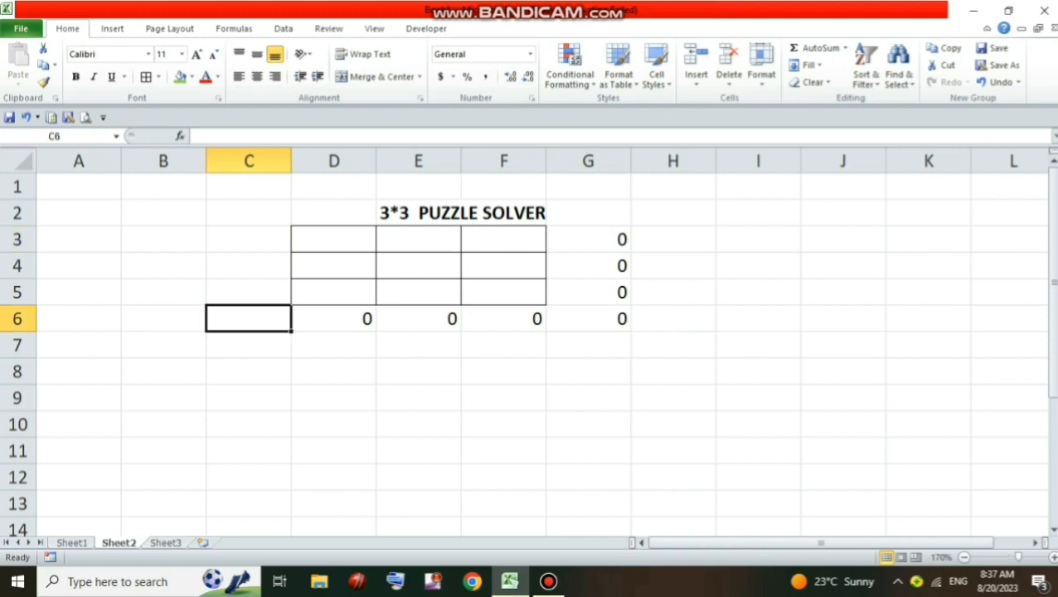
text(=SU)
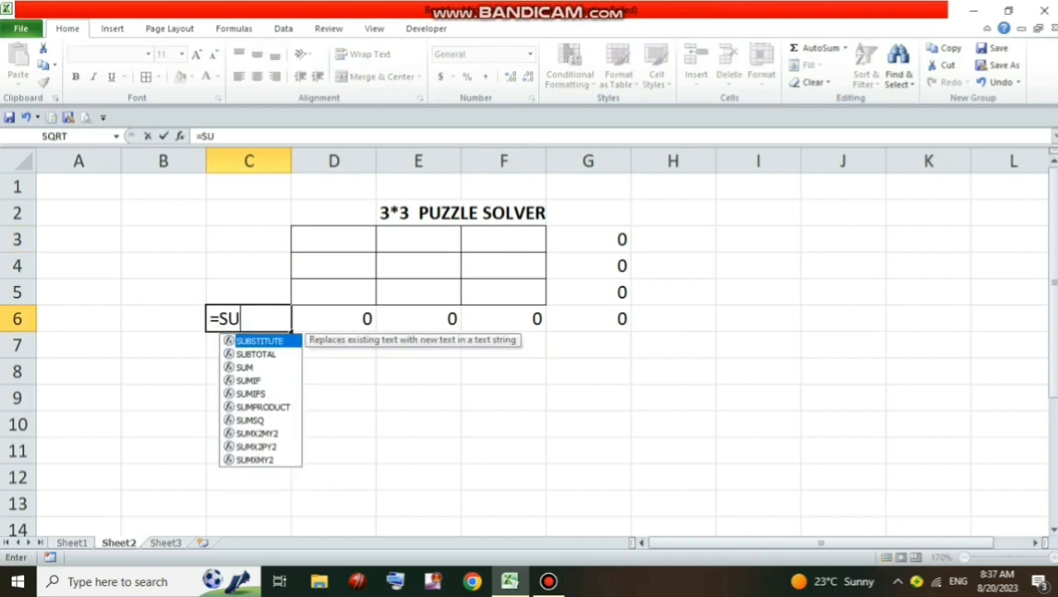
text(M()
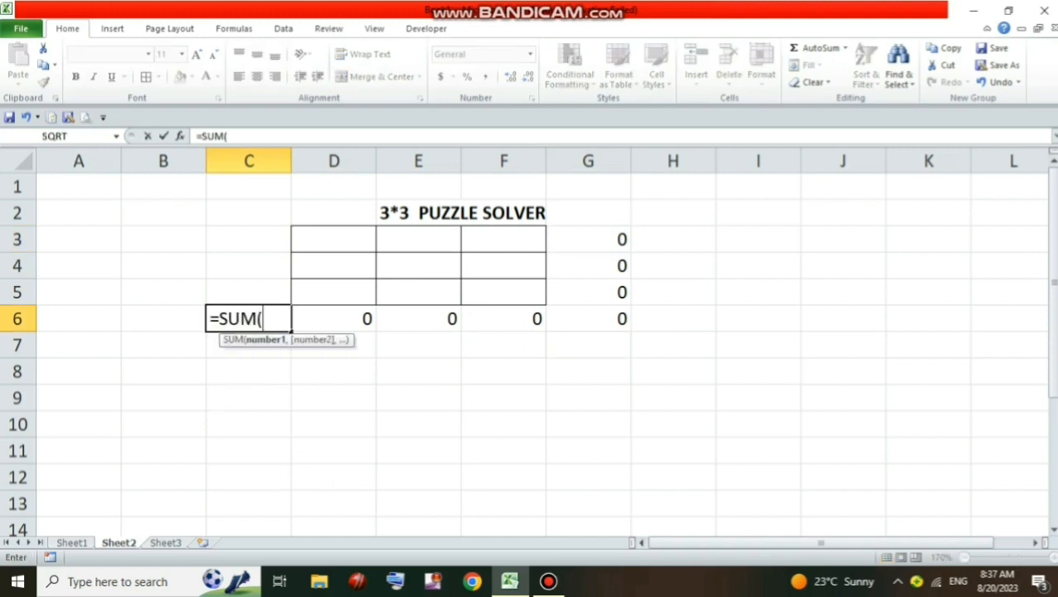
click(333, 292)
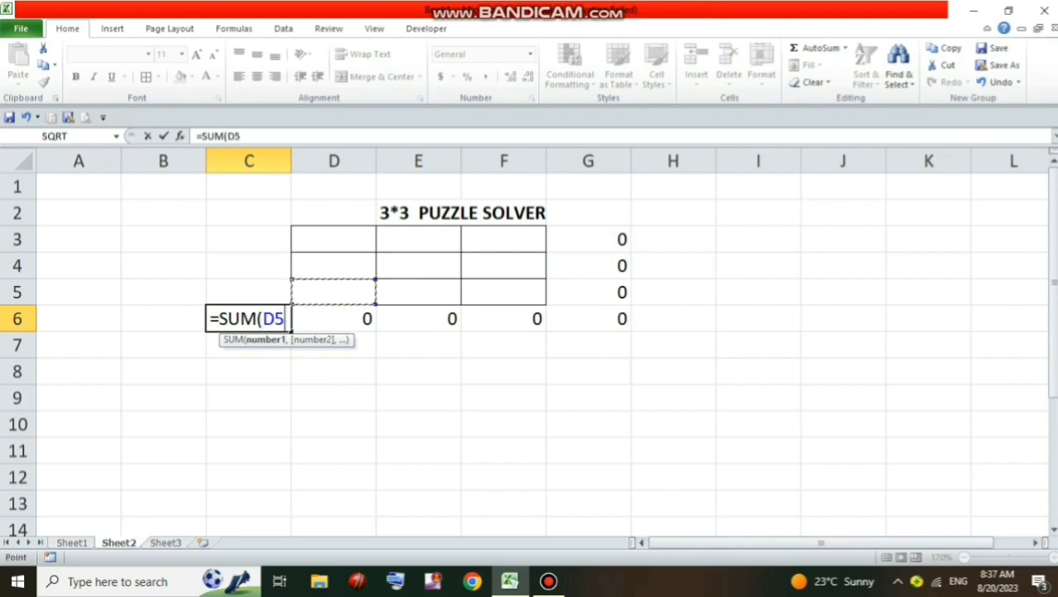
ctrl+click(418, 265)
ctrl+click(503, 239)
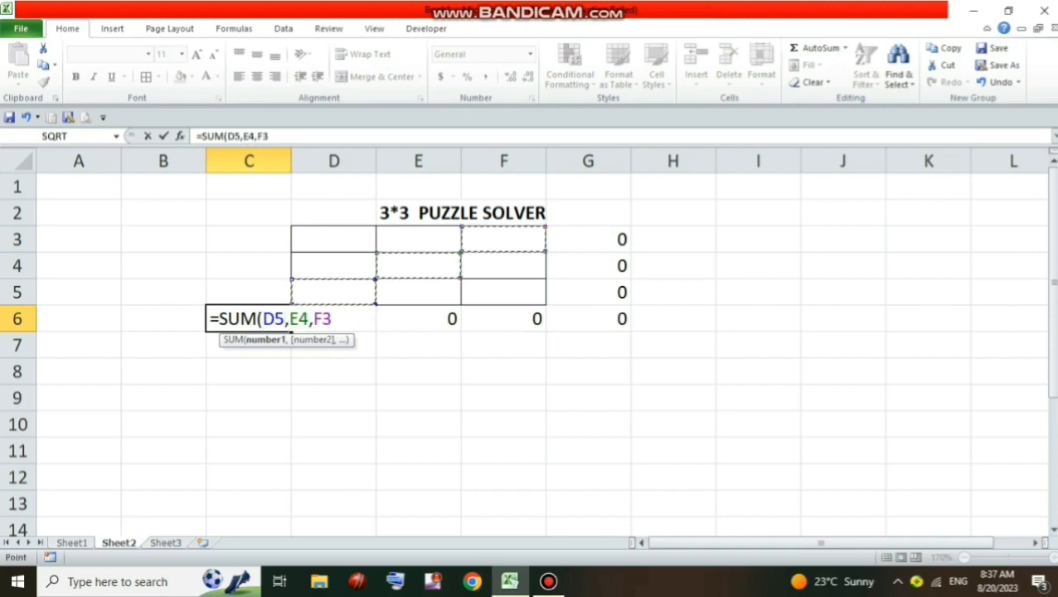
text())
key(Return)
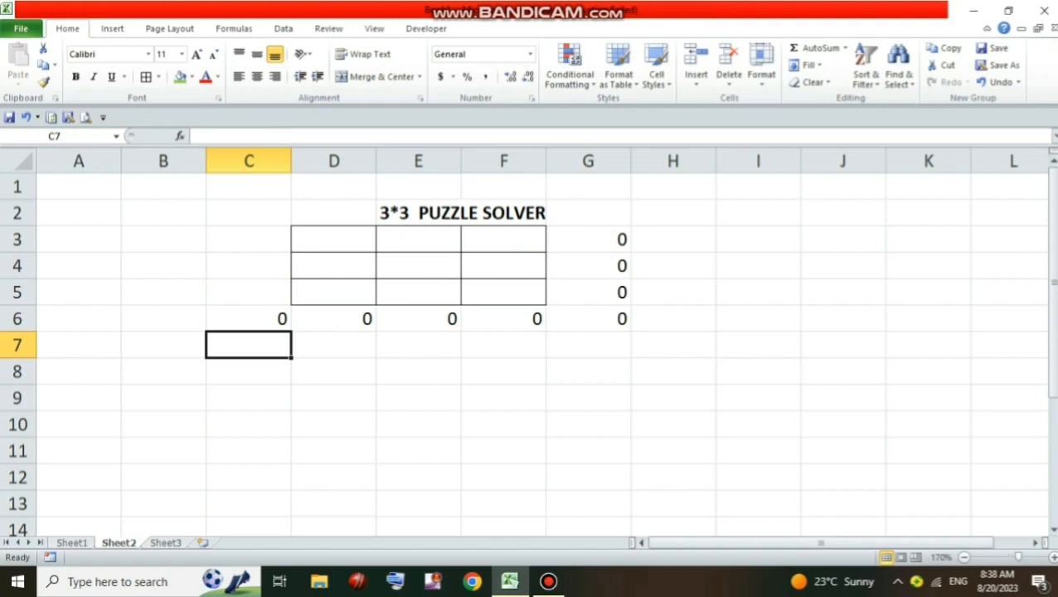
Step: Test the sum formulas by entering a trial value of 7 in the grid's center cell E4 and clearing it again
click(418, 265)
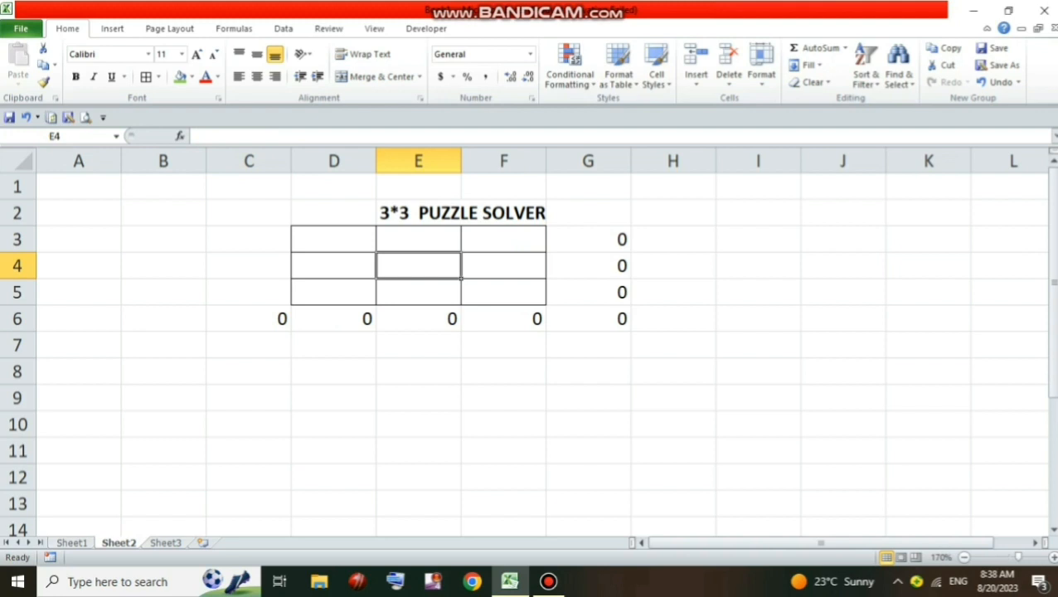
text(7)
key(Return)
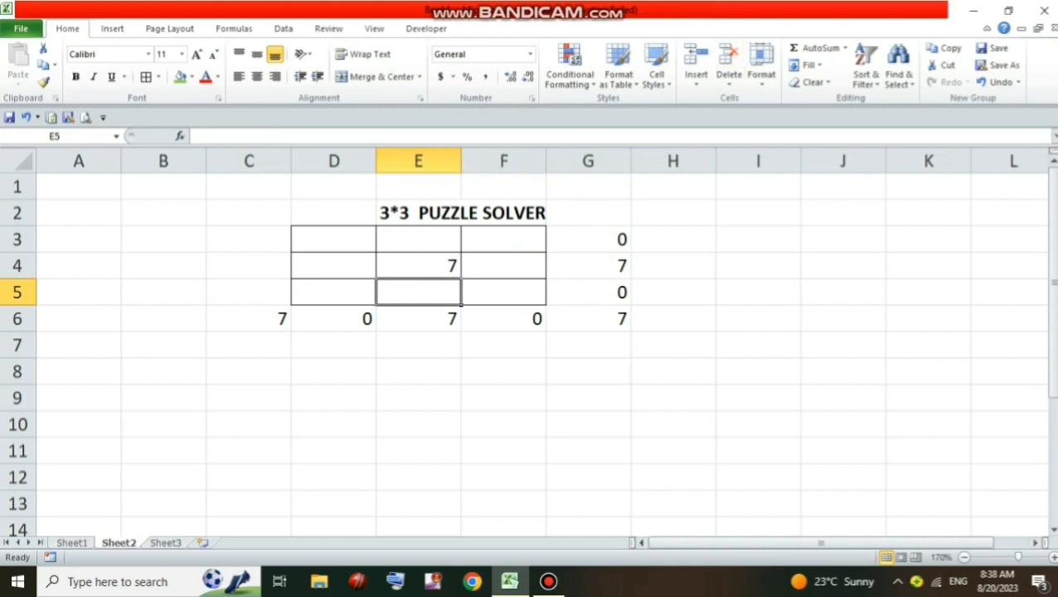
key(Up)
key(Delete)
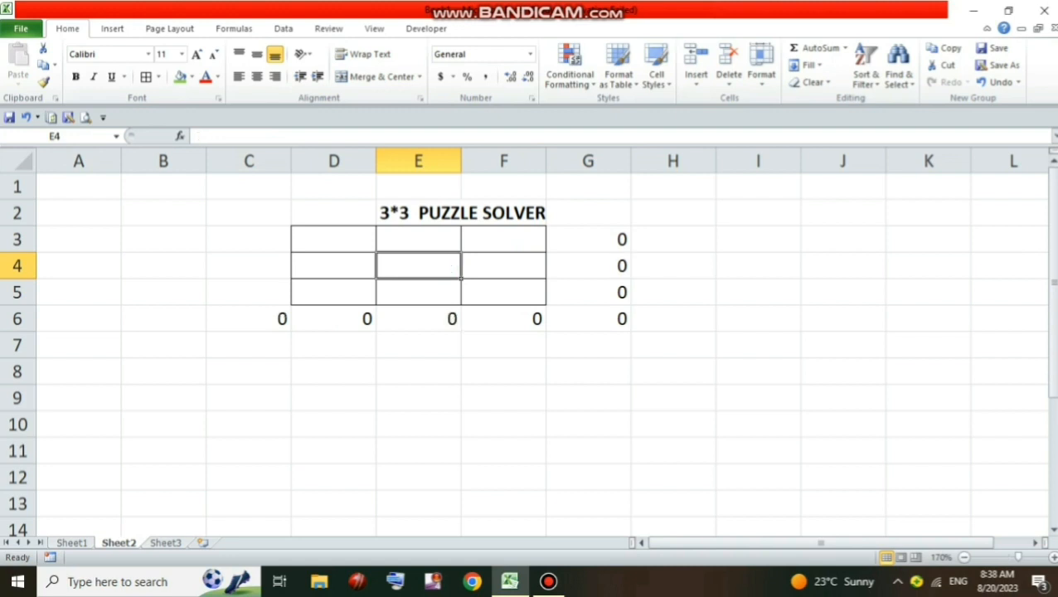
Step: Open Solver and reset all of its existing parameters and constraints
click(503, 425)
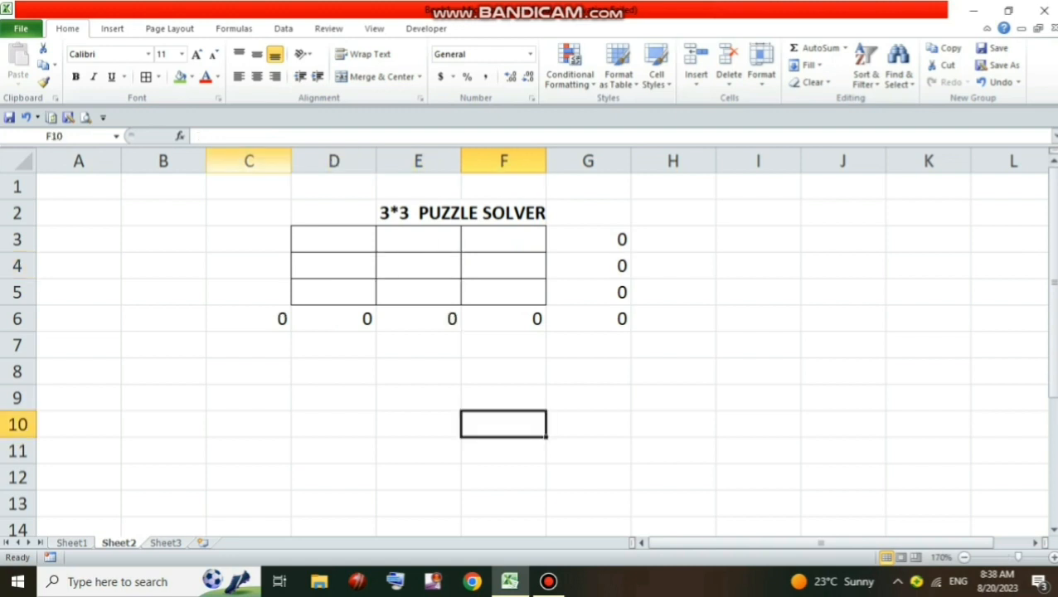
click(283, 29)
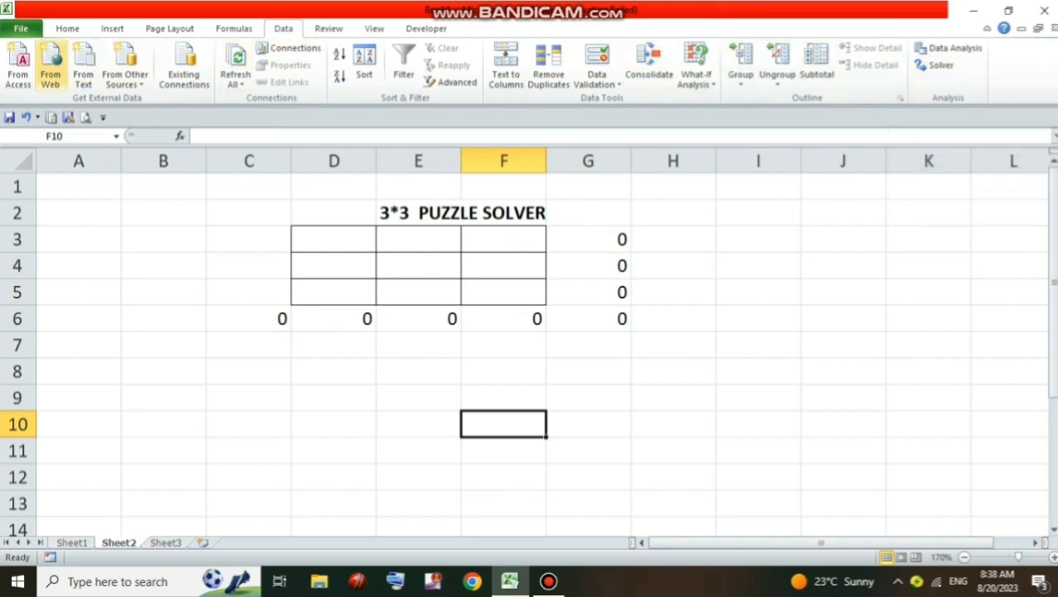
click(21, 28)
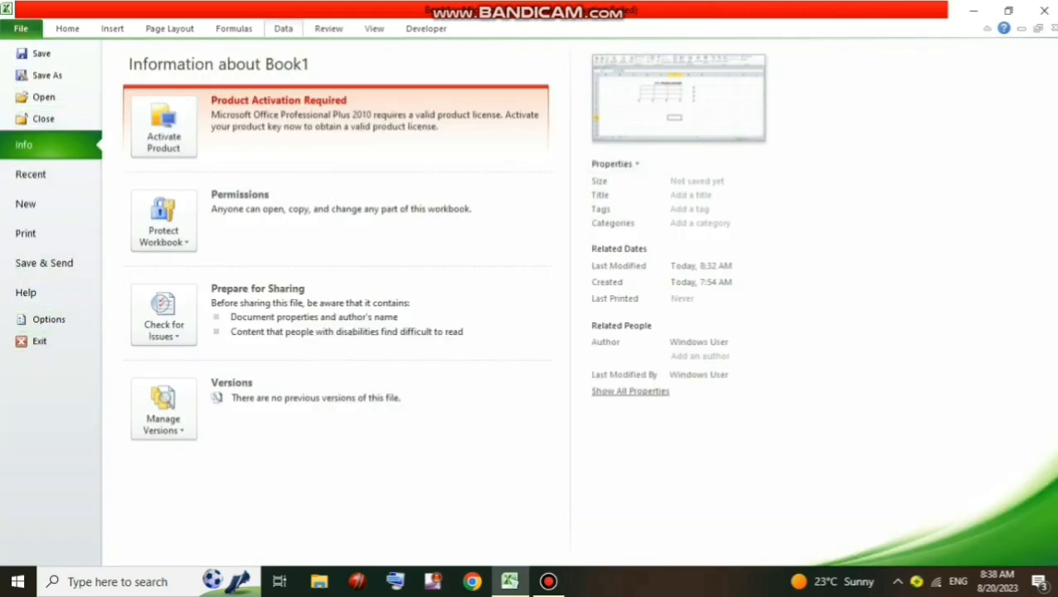
click(283, 28)
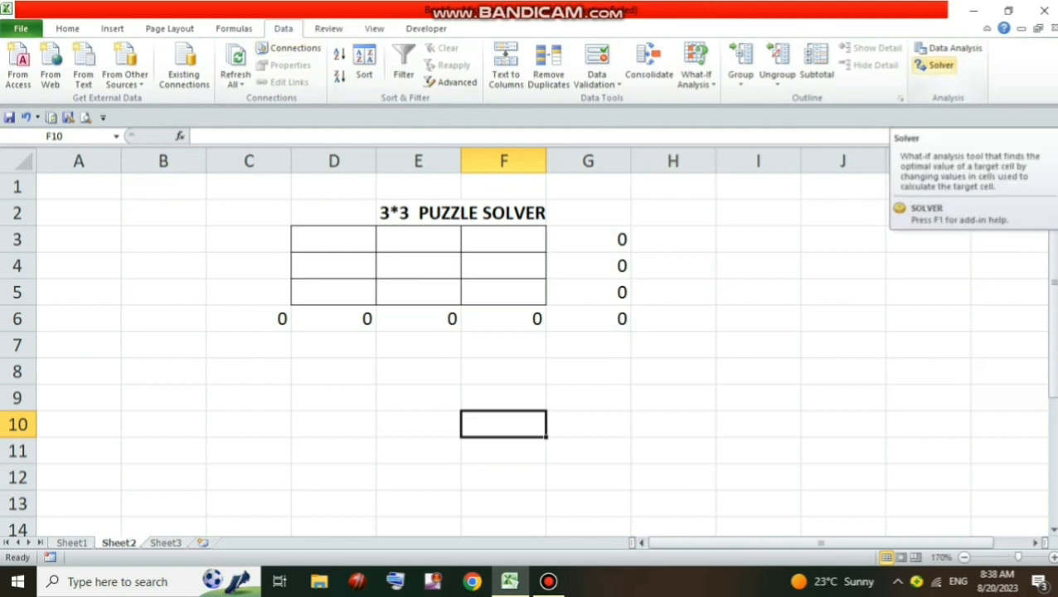
click(935, 64)
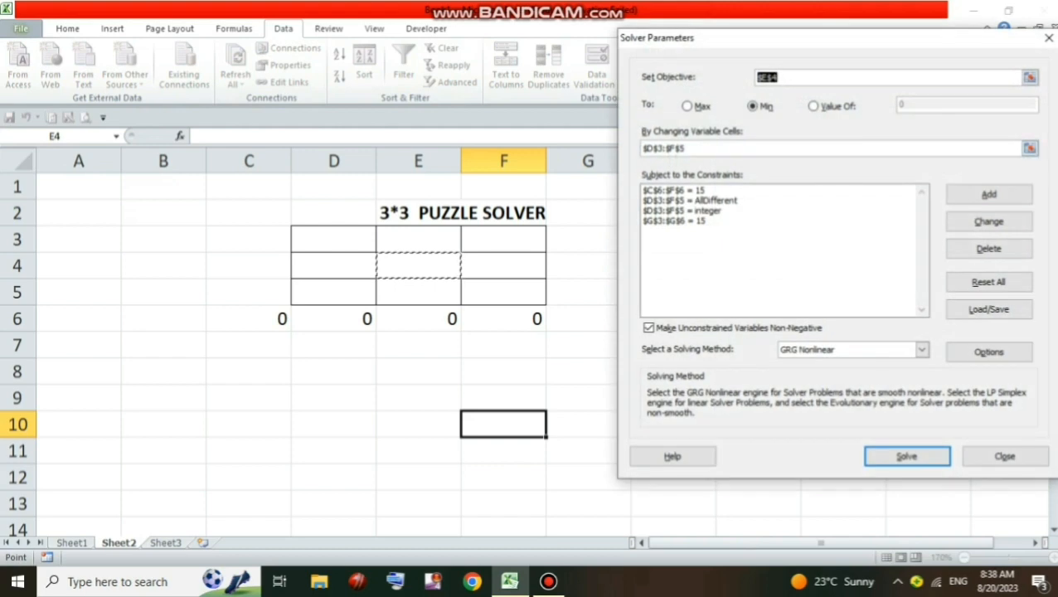
mouse_move(688, 191)
mouse_down()
mouse_move(688, 221)
mouse_move(688, 191)
mouse_up()
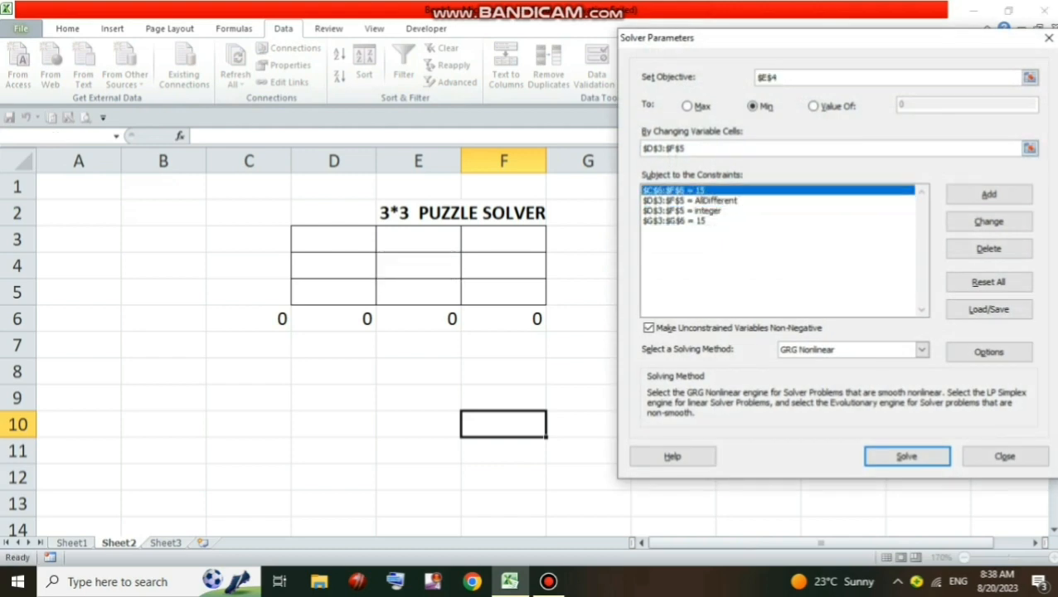
click(988, 282)
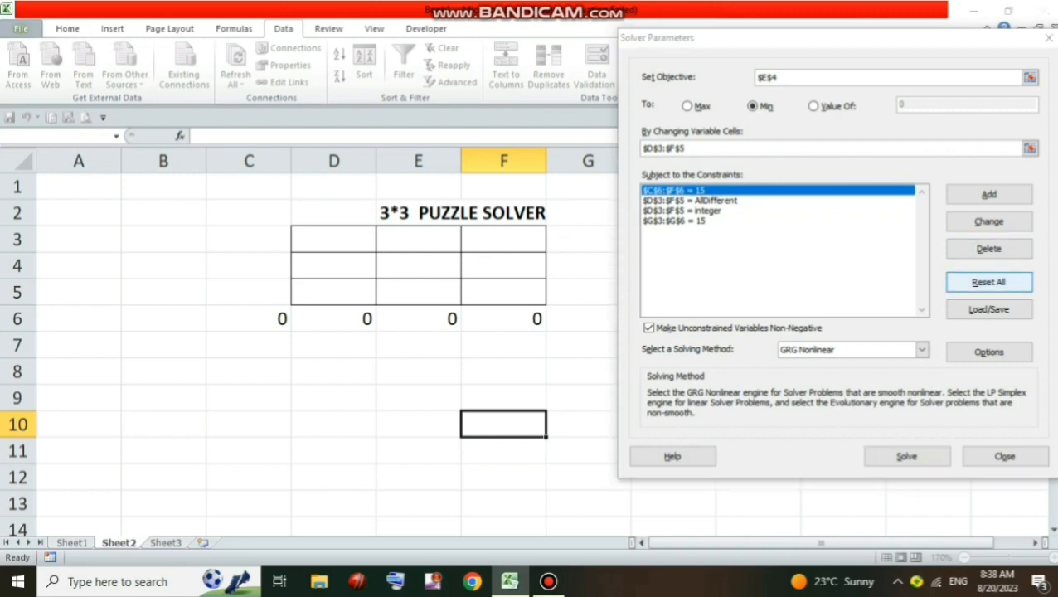
key(Return)
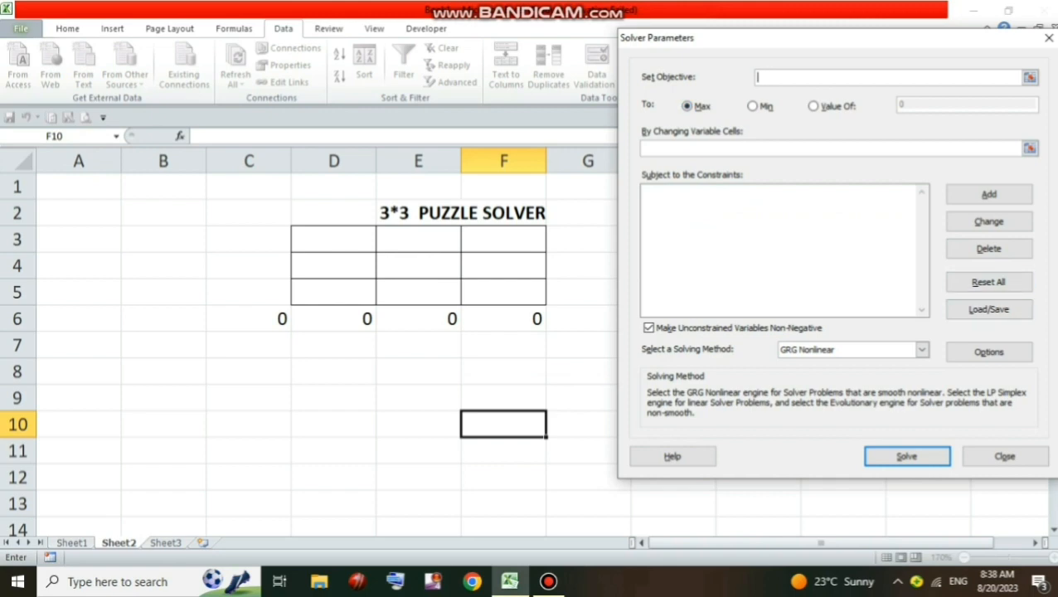
Step: Try to use the whole grid D3:F5 as the Solver objective, and clear that entry
drag(740, 39, 829, 49)
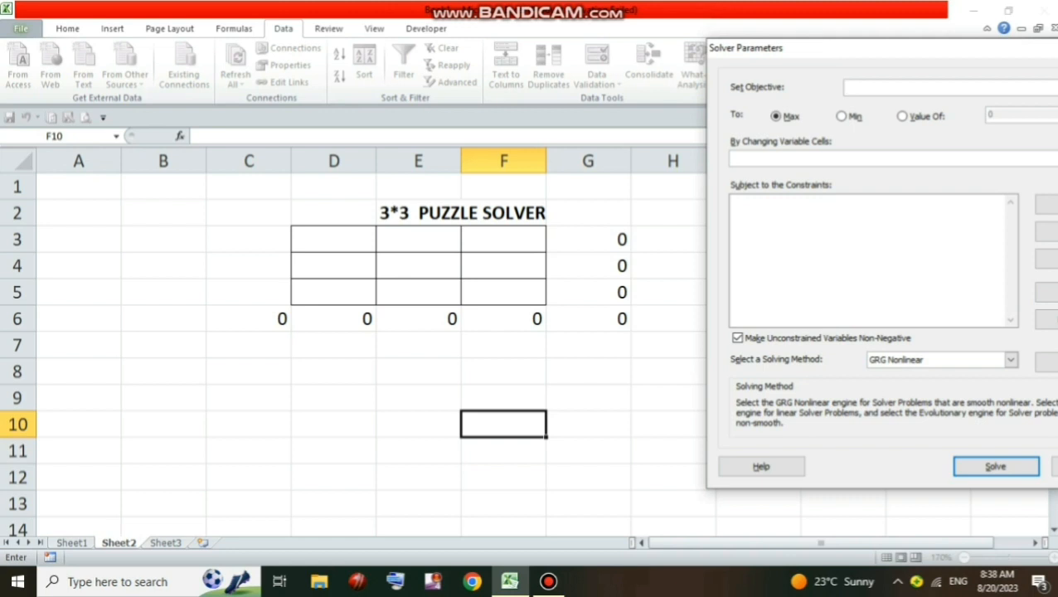
drag(333, 239, 503, 292)
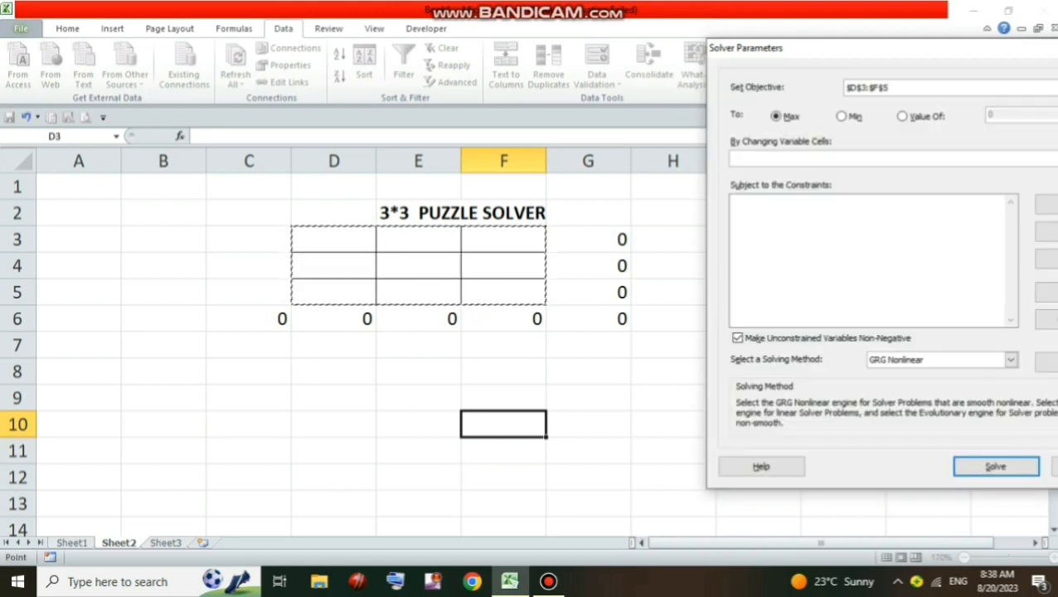
key(Return)
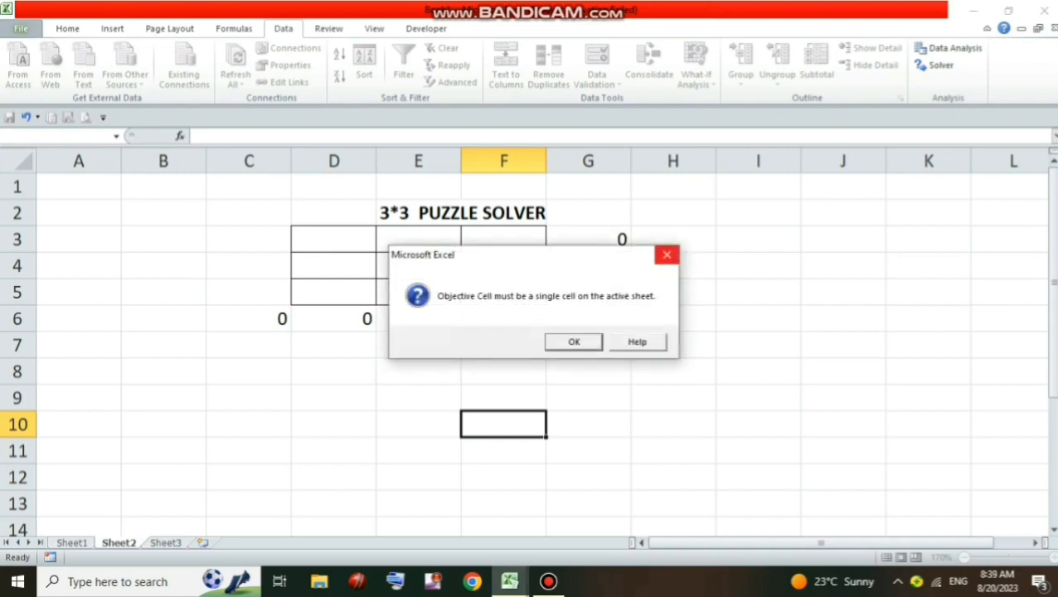
key(Return)
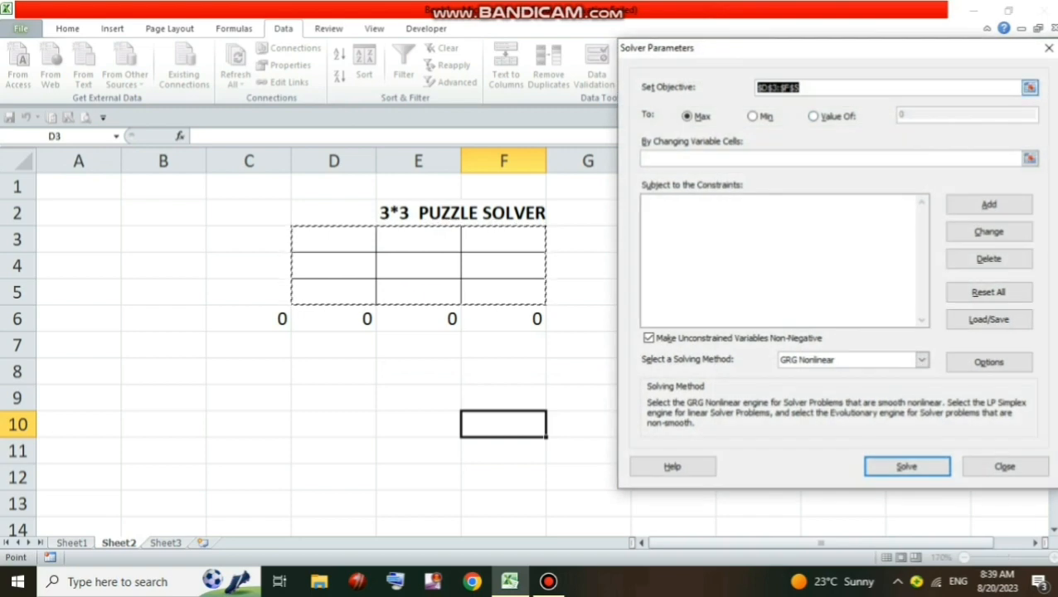
key(BackSpace)
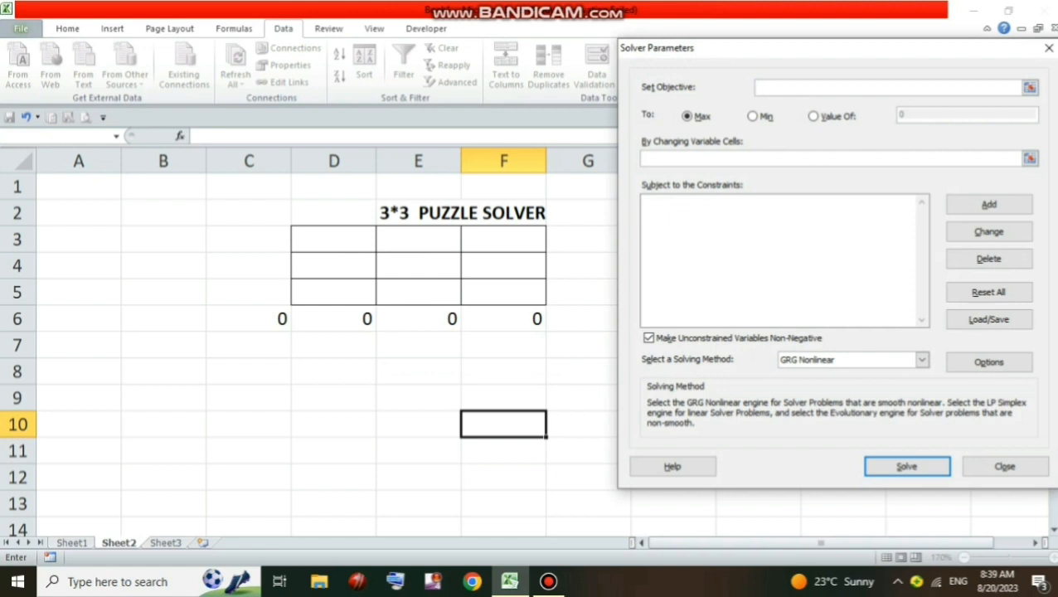
Step: Set the Solver objective to minimize cell E4, with D3:F5 as the changing variable cells
click(419, 265)
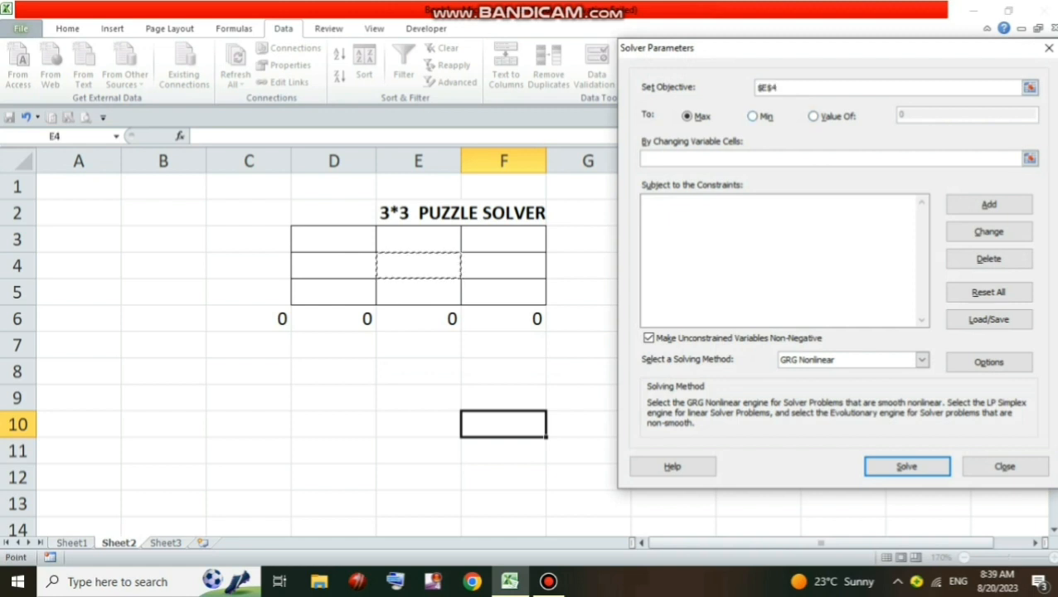
click(754, 116)
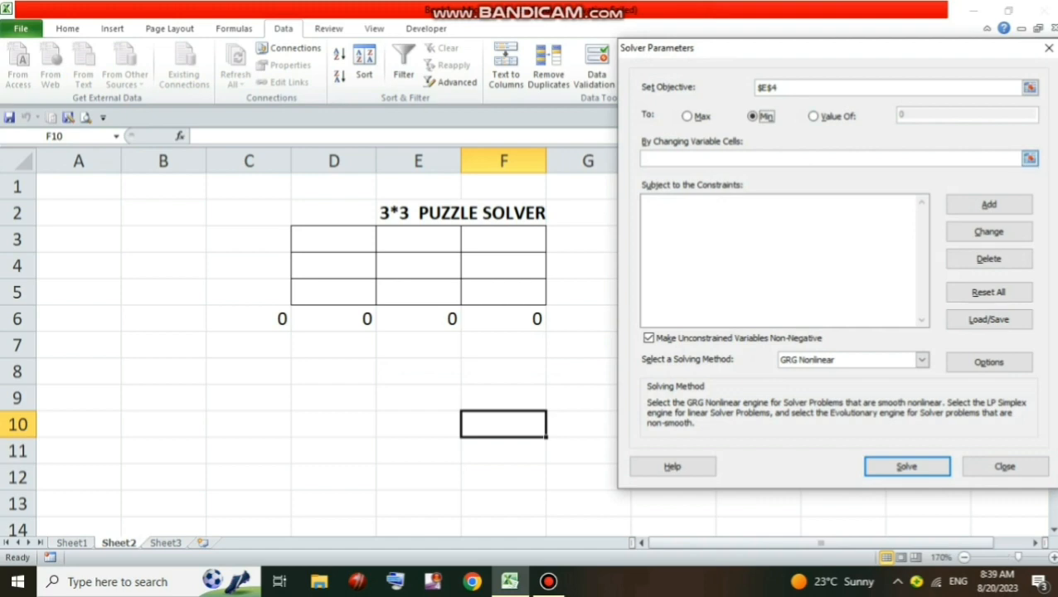
click(829, 159)
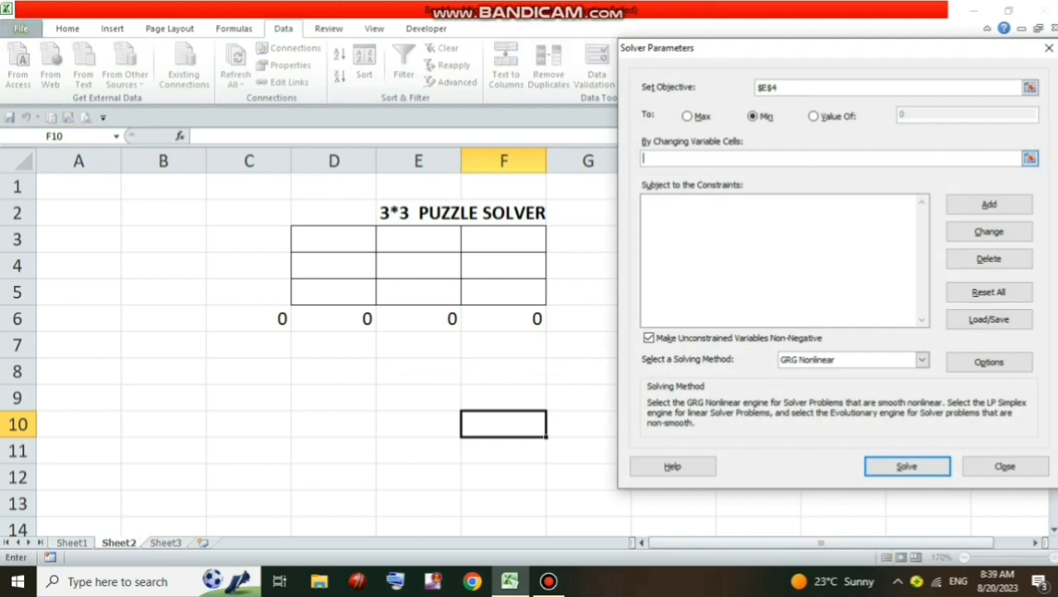
drag(333, 239, 503, 292)
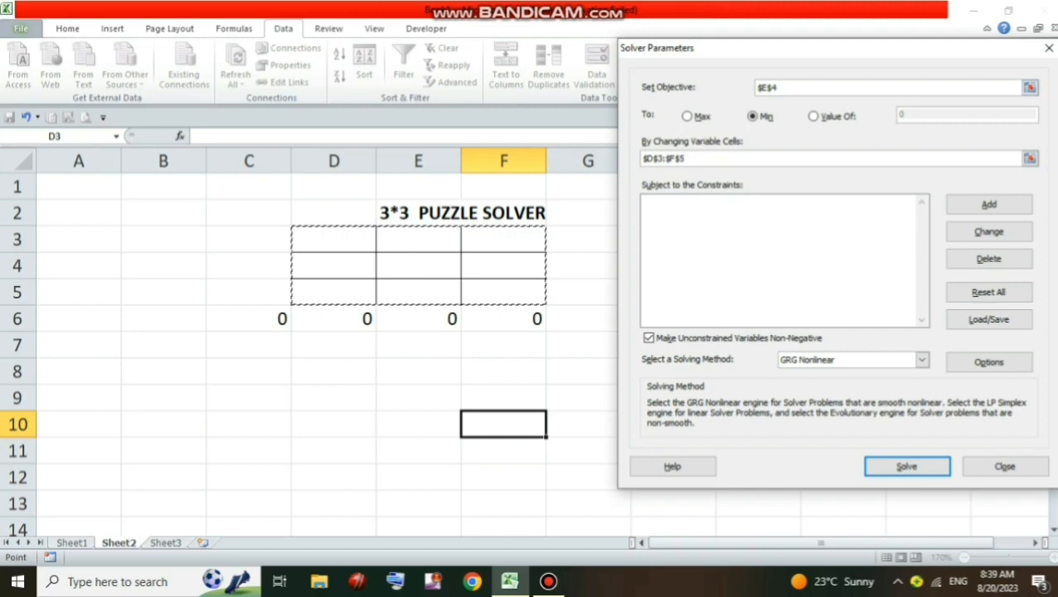
Step: Add a Solver constraint requiring the grid cells D3:F5 to be integers
click(988, 204)
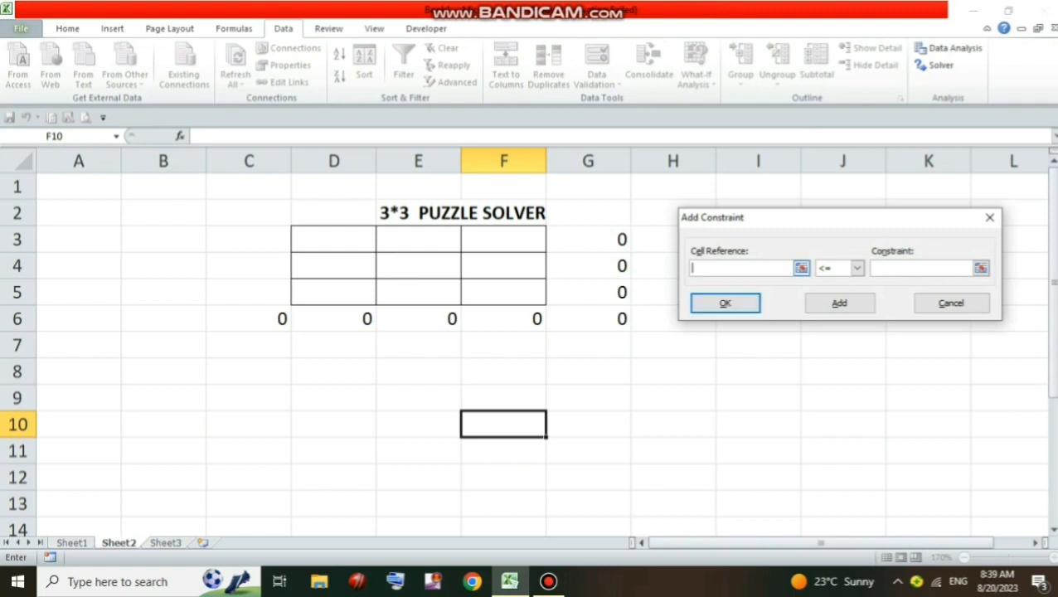
drag(300, 233, 544, 303)
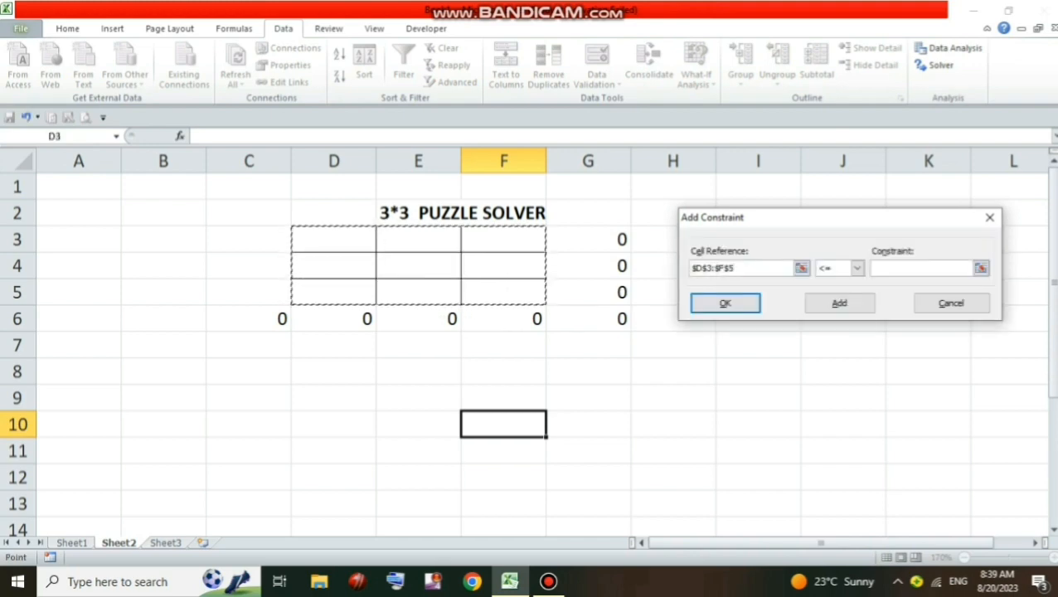
click(857, 268)
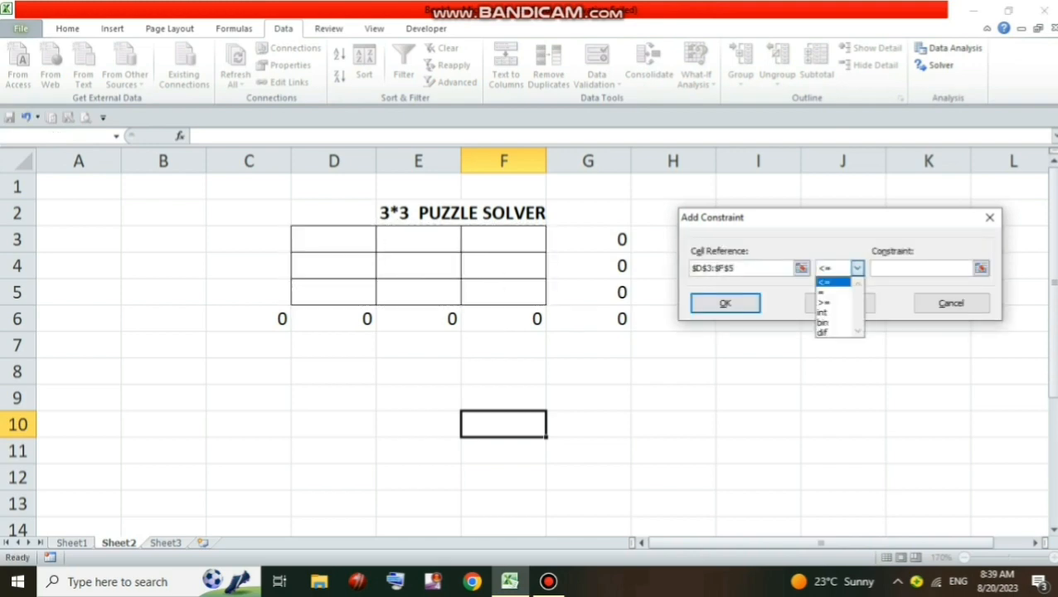
key(XF86MonBrightnessUp)
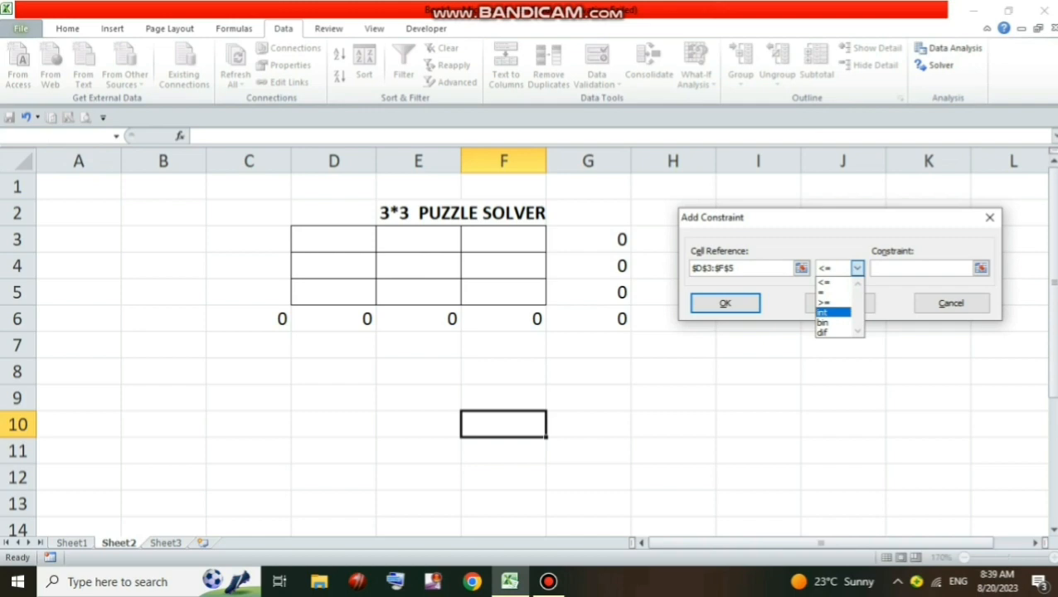
key(Return)
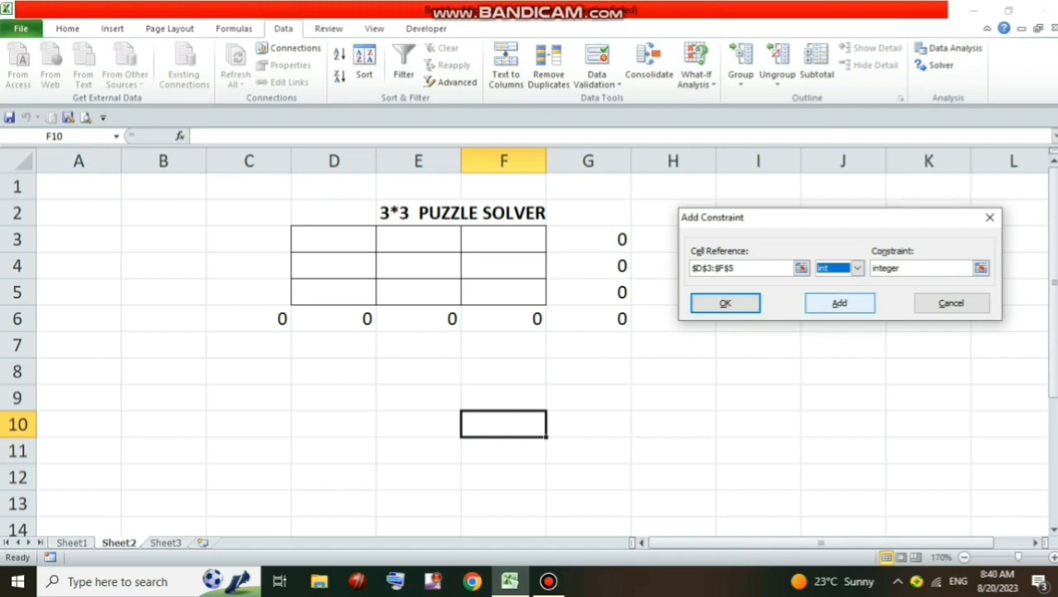
click(839, 302)
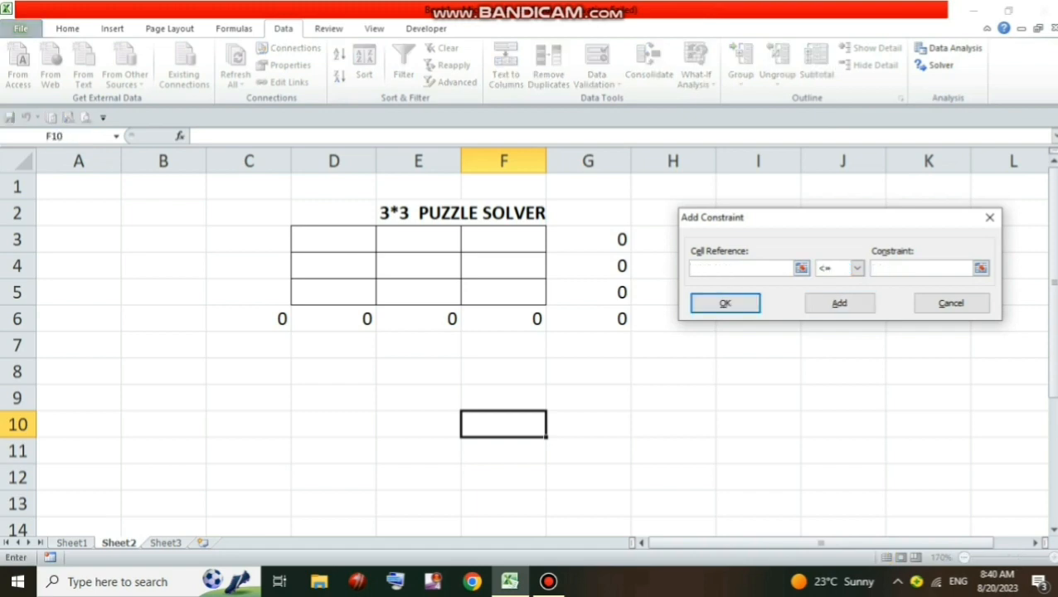
Step: Add a Solver constraint requiring all values in the grid cells D3:F5 to be different
drag(333, 239, 503, 292)
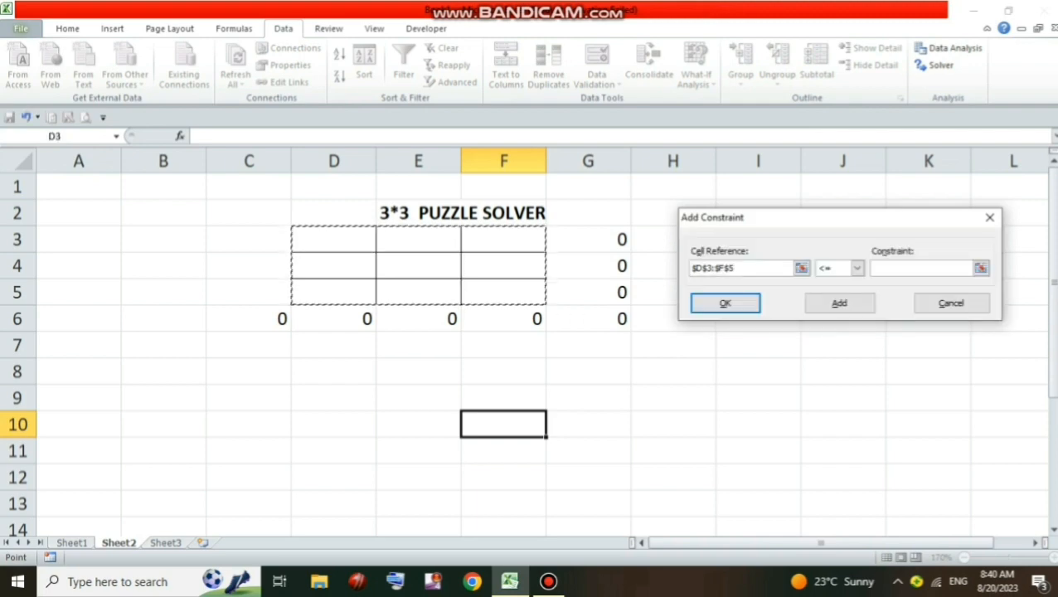
click(856, 268)
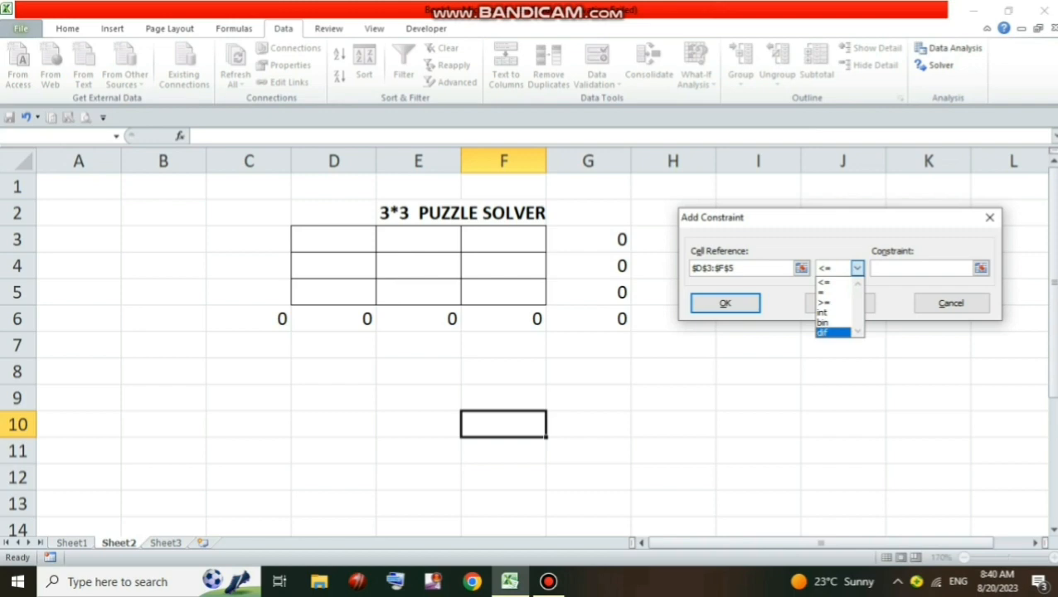
click(829, 331)
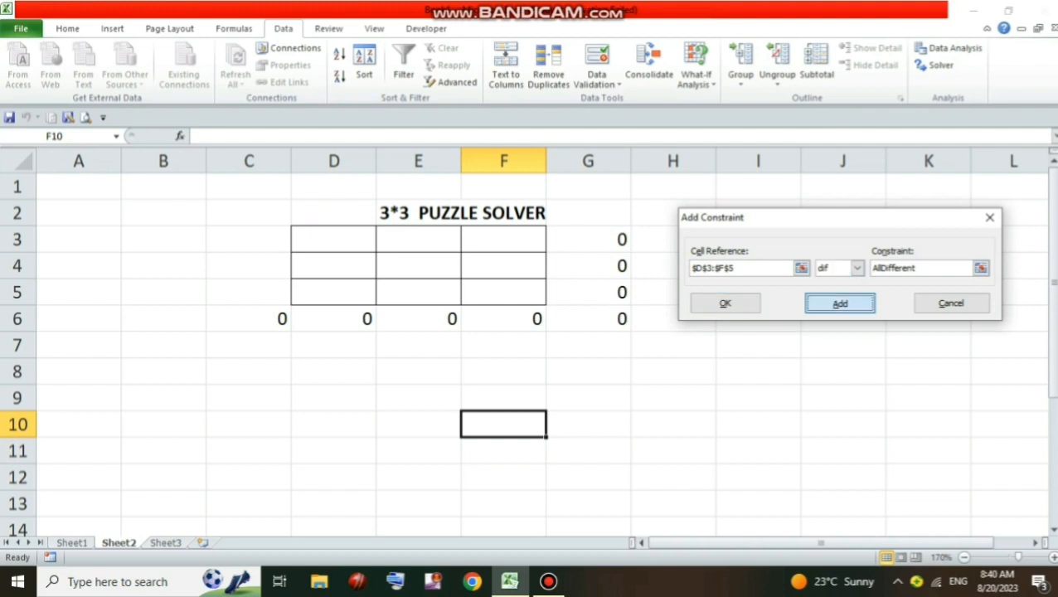
key(Return)
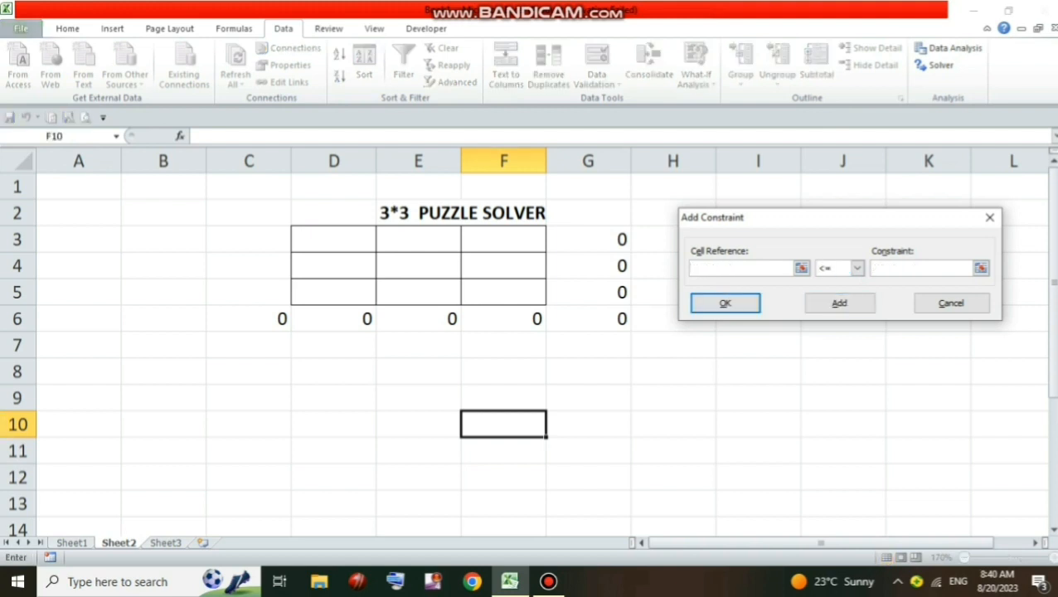
Step: Add a Solver constraint setting the sum cells C6:F6 below the grid equal to 15
drag(249, 319, 539, 328)
click(856, 267)
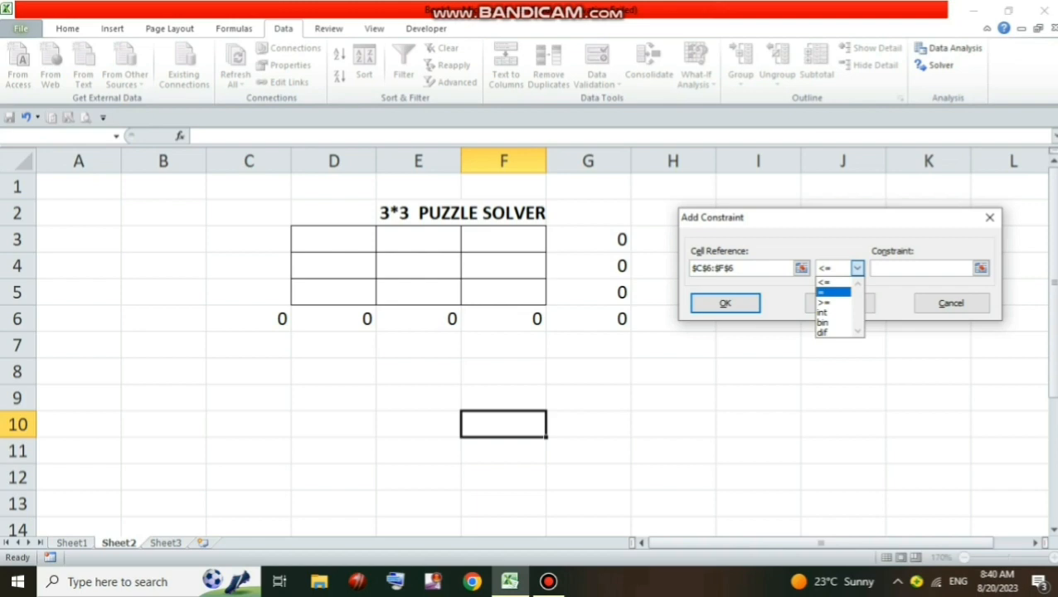
click(832, 292)
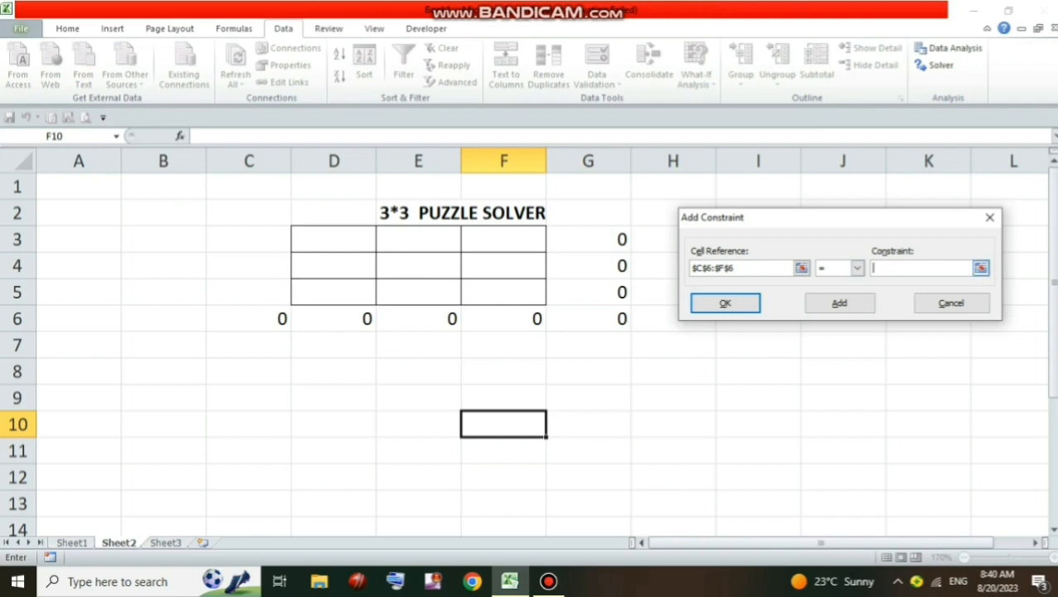
text(15)
click(839, 303)
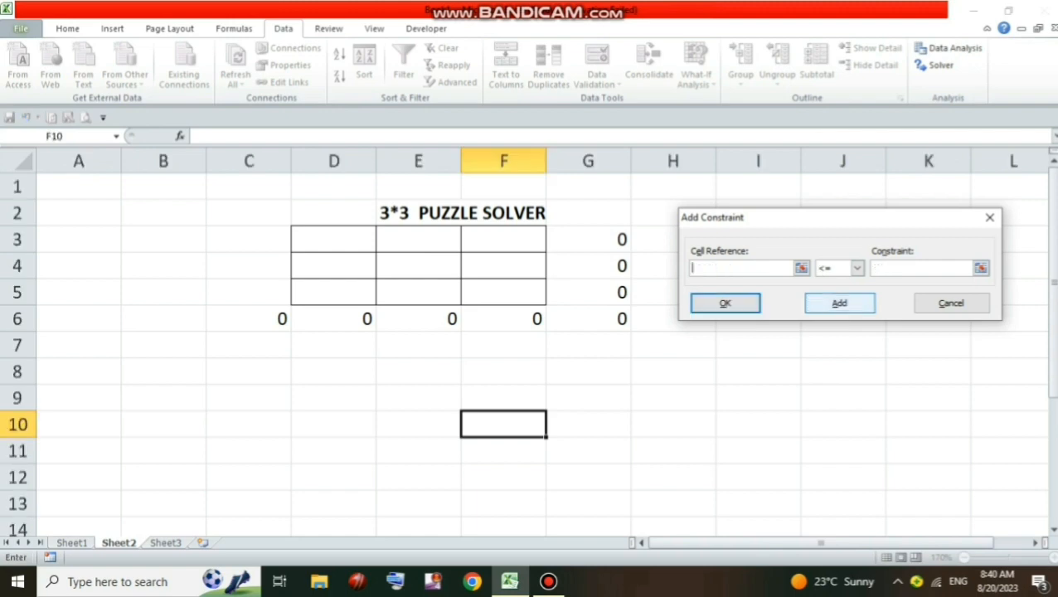
Step: Add a Solver constraint setting the sum cells G3:G6 equal to 15, and return to the Solver parameters
click(587, 239)
drag(588, 238, 587, 318)
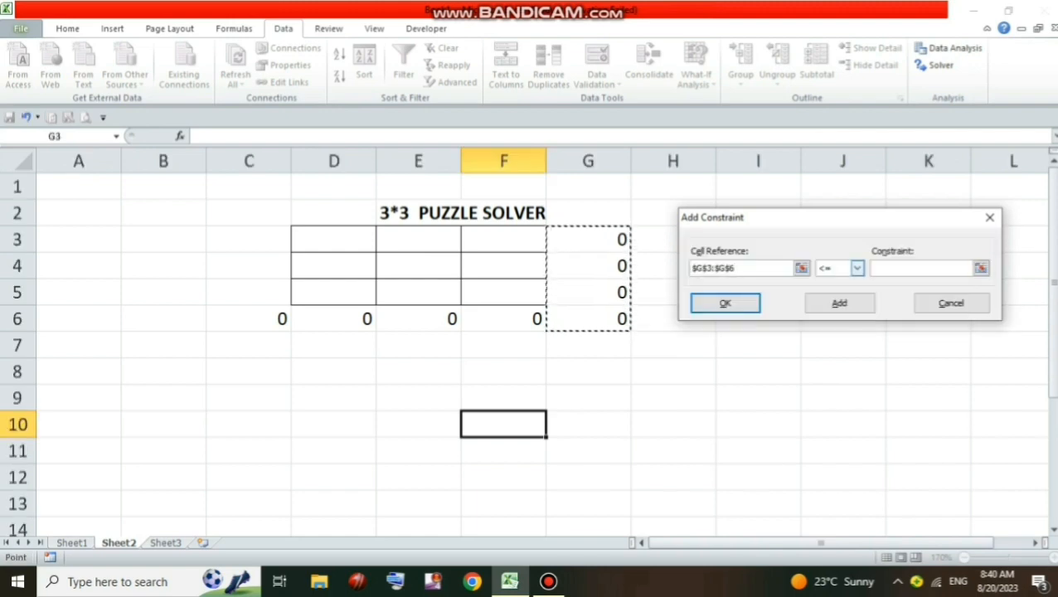
click(856, 268)
click(827, 292)
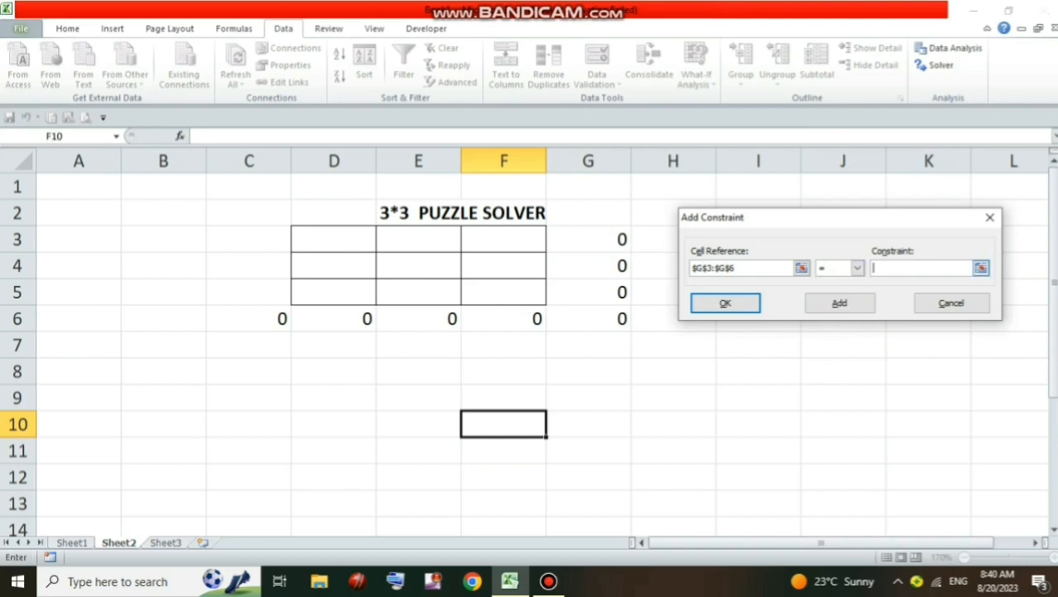
text(15)
click(839, 303)
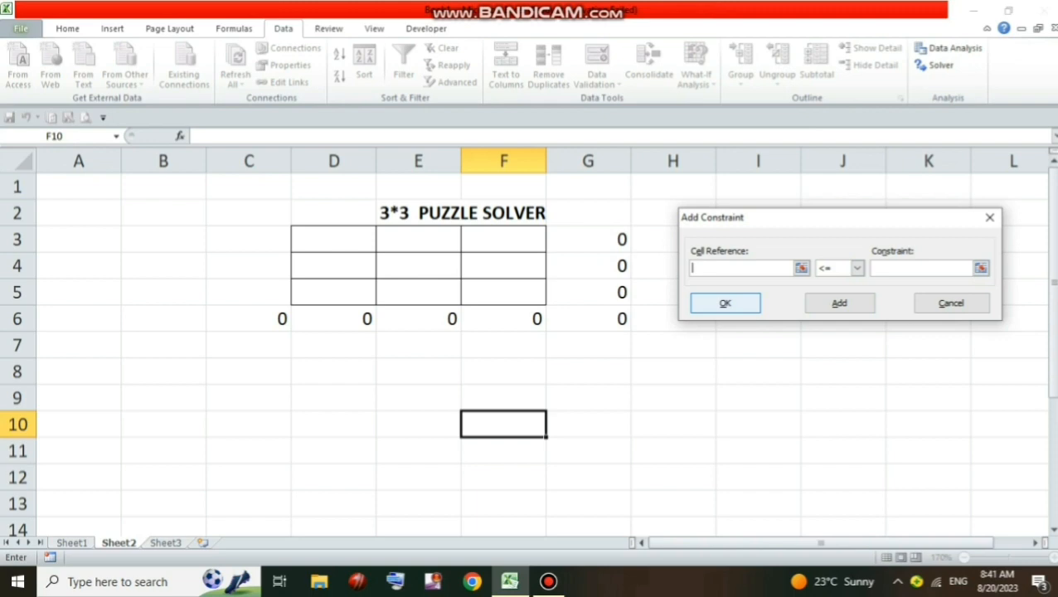
key(Return)
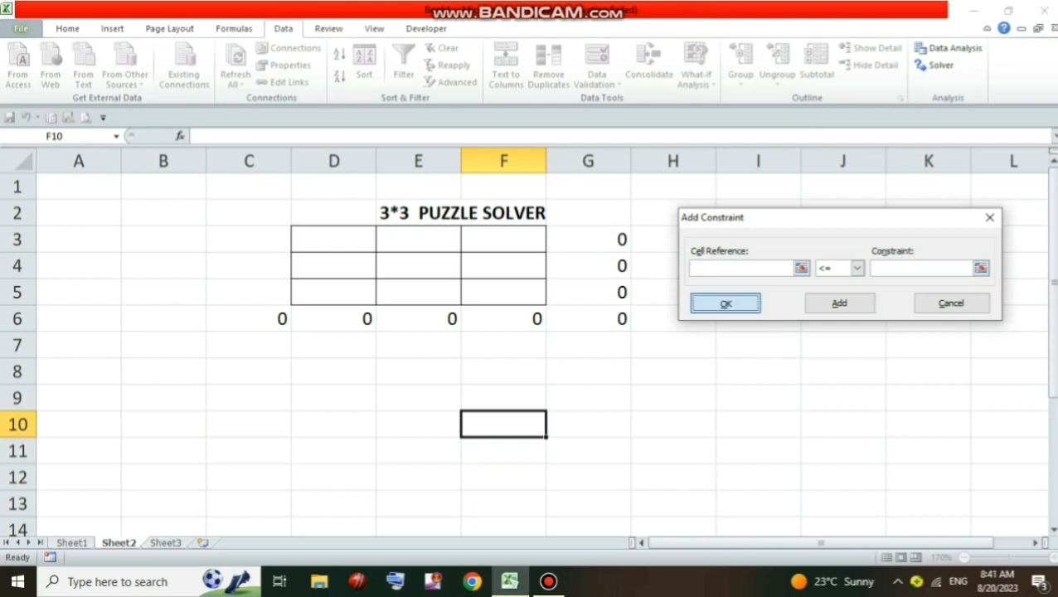
key(Return)
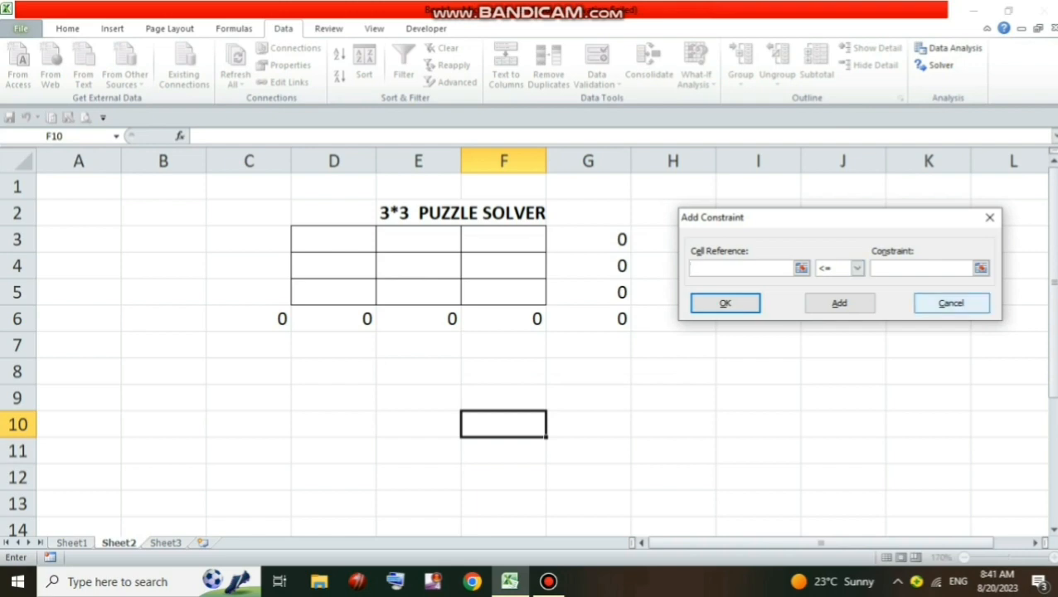
click(988, 218)
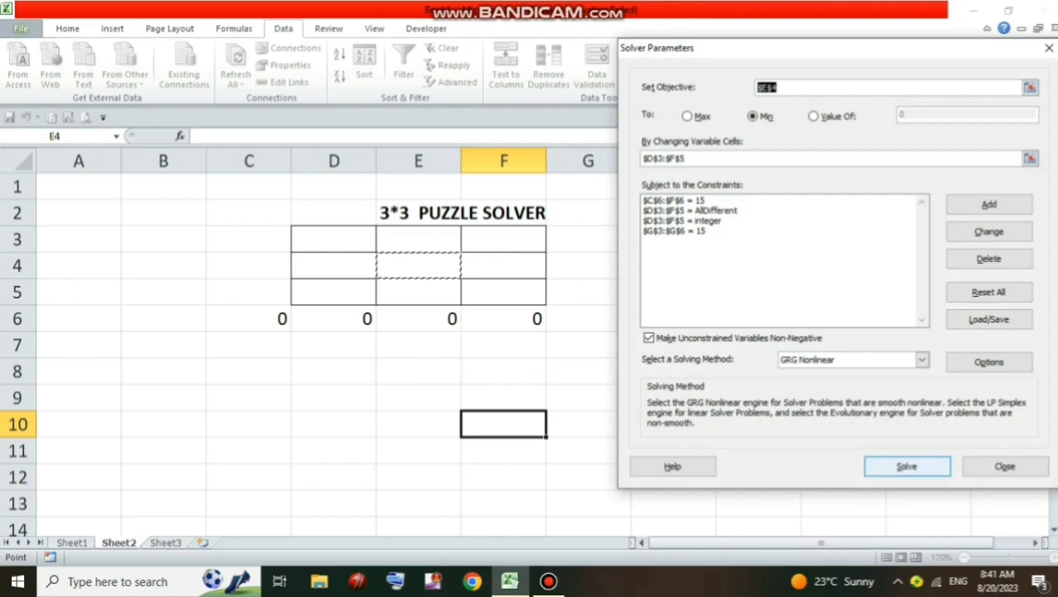
Step: Solve the puzzle with the GRG Nonlinear method and keep the Solver solution in the grid
key(XF86MonBrightnessUp)
key(XF86MonBrightnessUp)
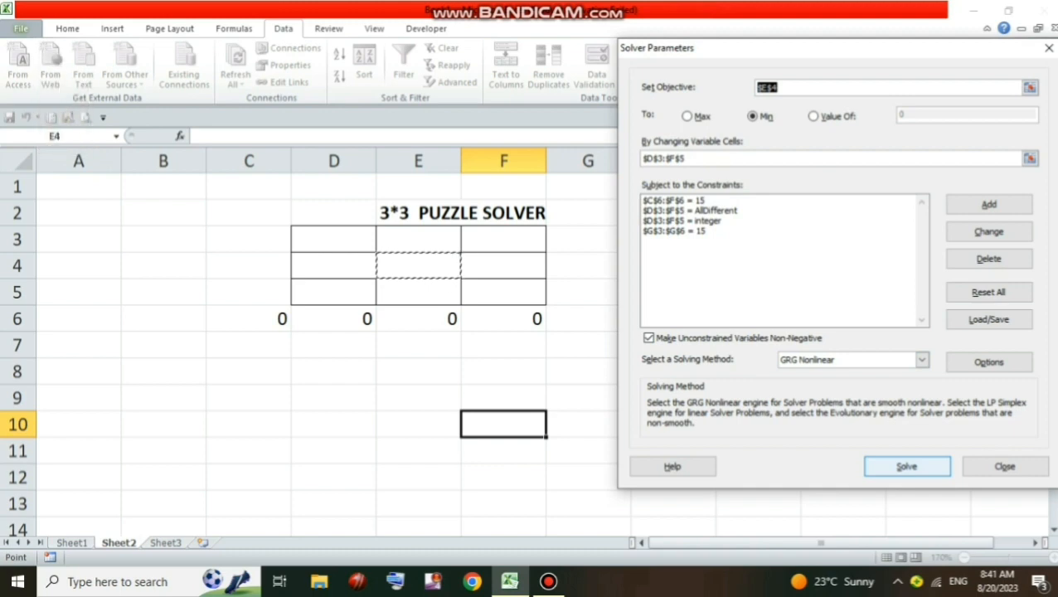
key(Return)
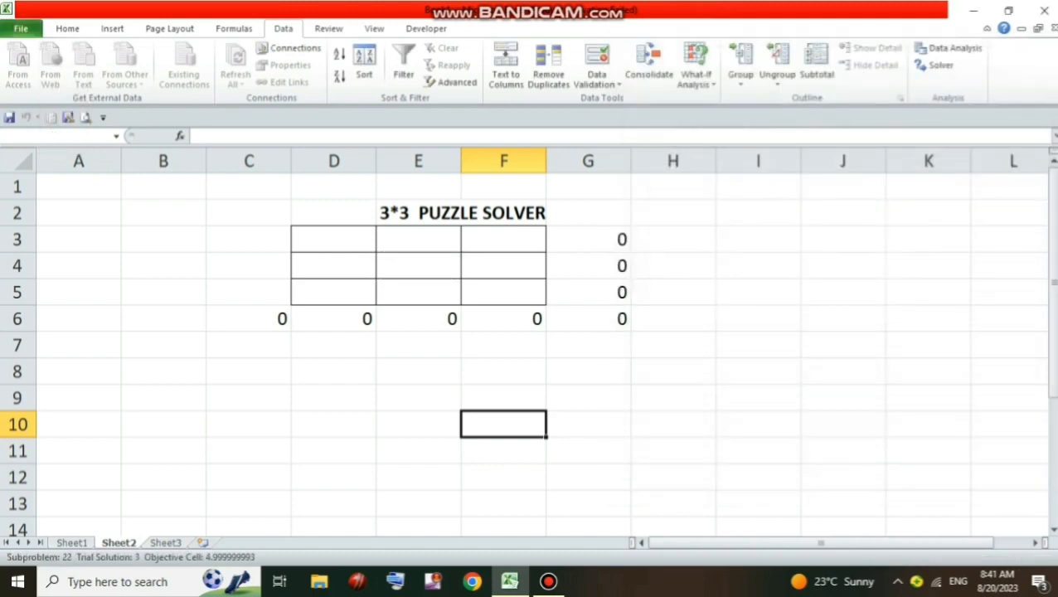
drag(460, 157, 705, 162)
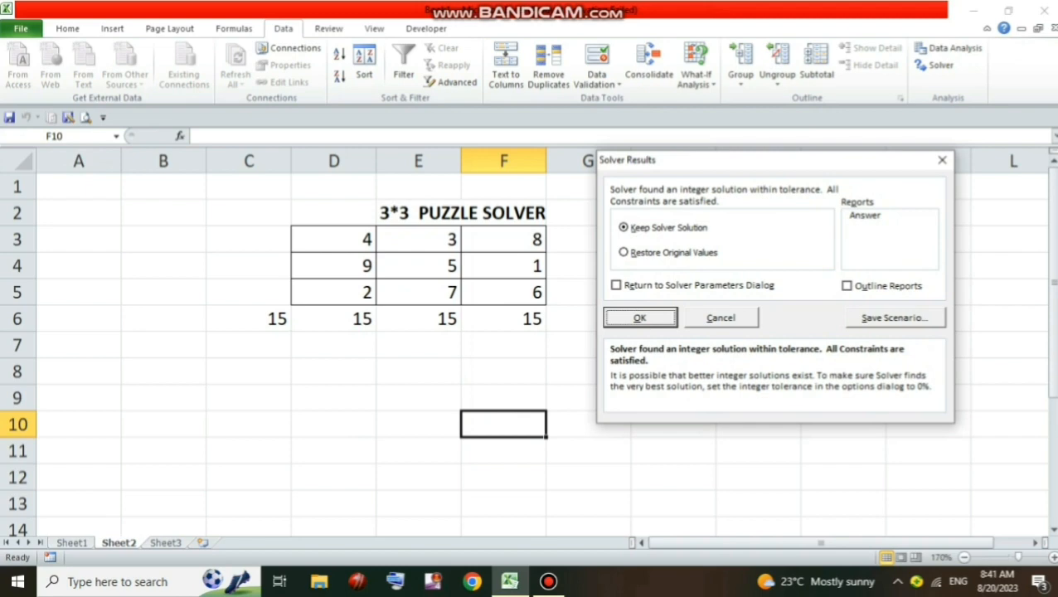
drag(663, 161, 706, 175)
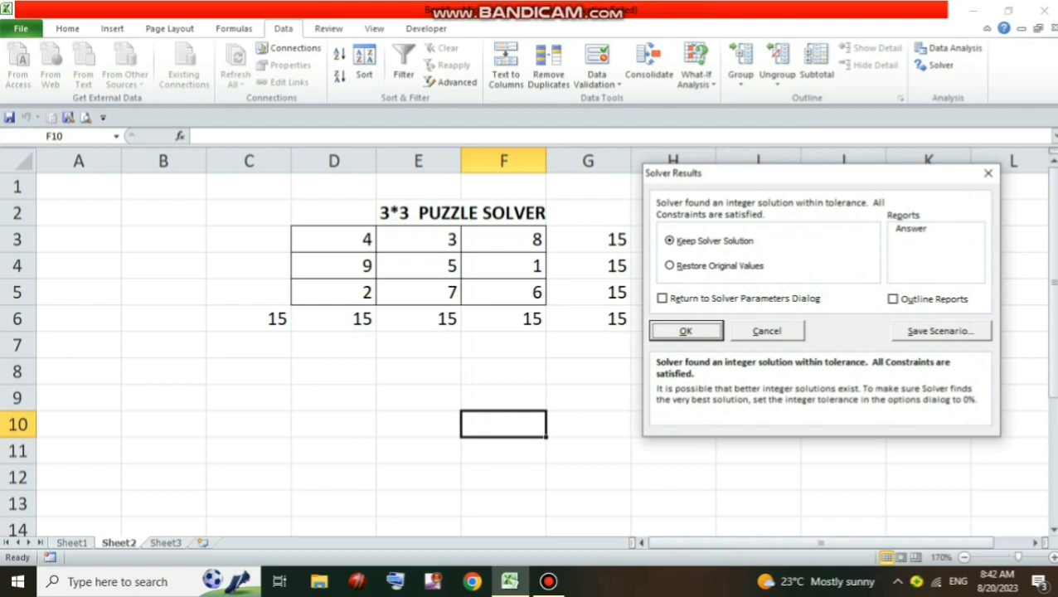
key(Return)
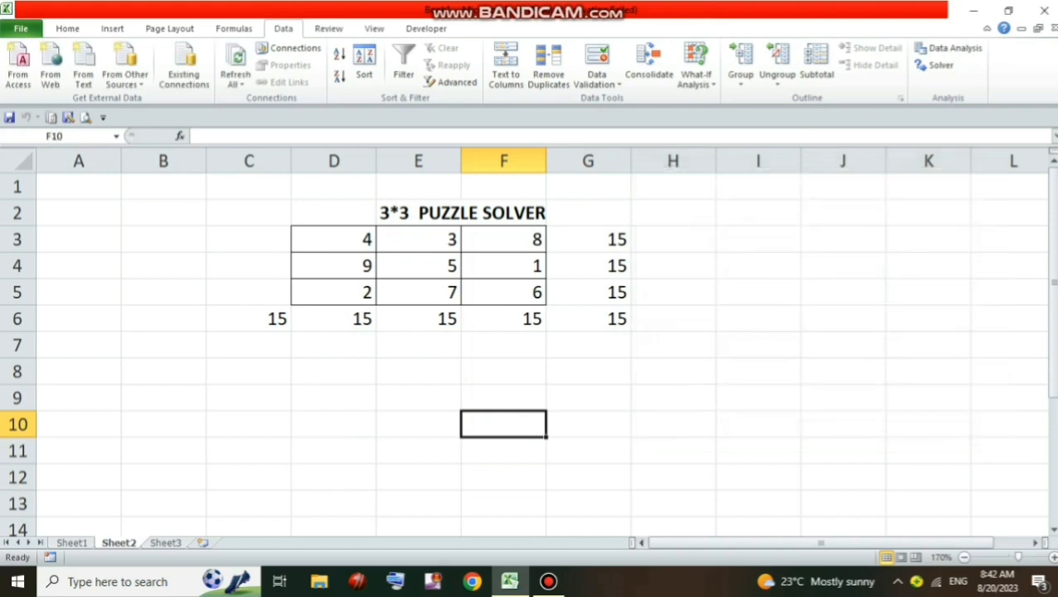
Step: Center the contents of the puzzle grid and its sum cells, C3:G6, horizontally
drag(333, 239, 503, 291)
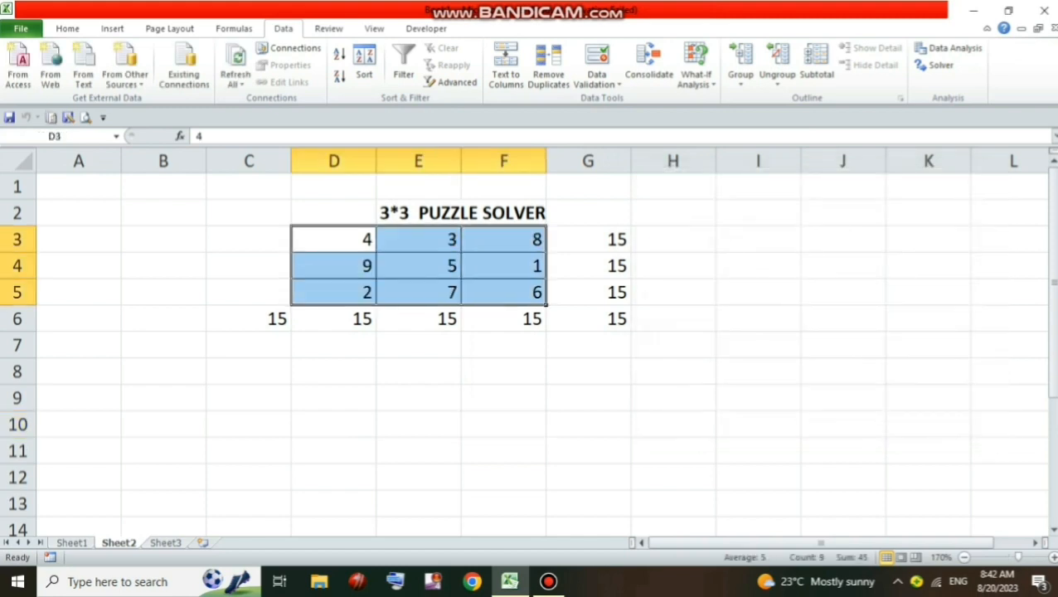
drag(249, 239, 587, 318)
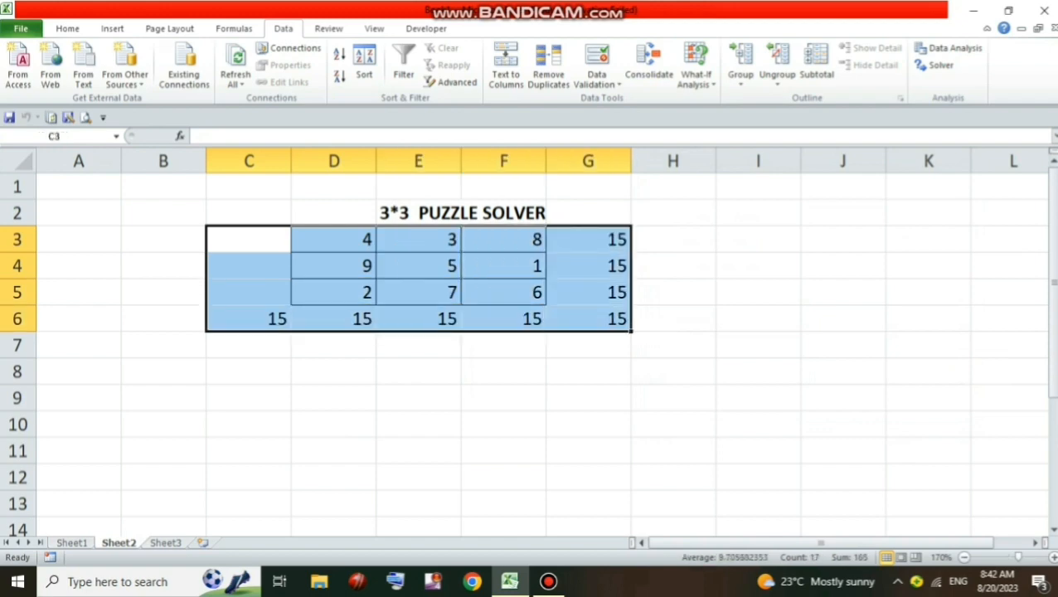
click(67, 28)
click(256, 76)
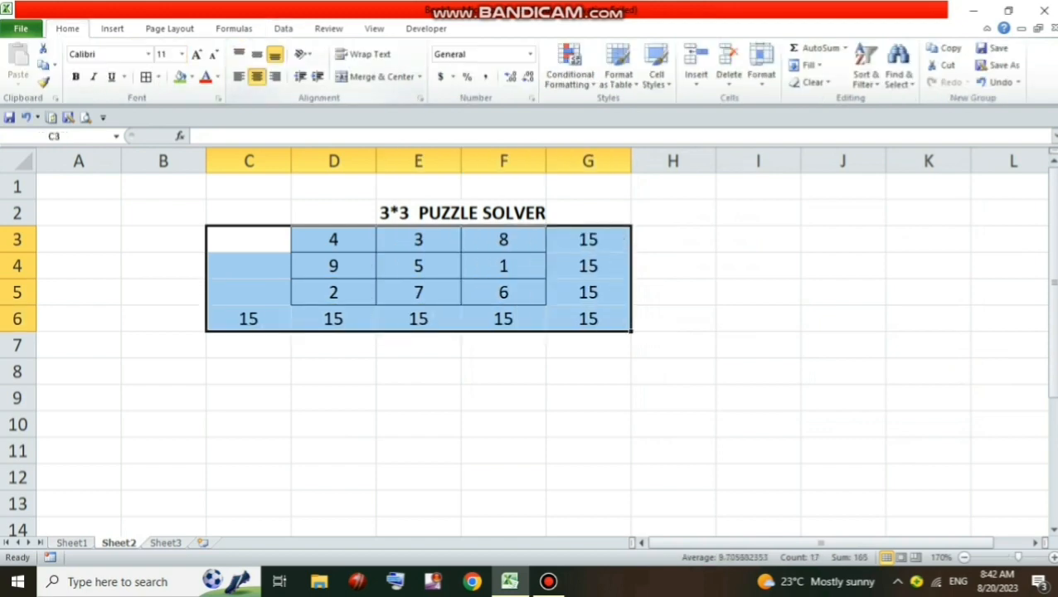
click(503, 371)
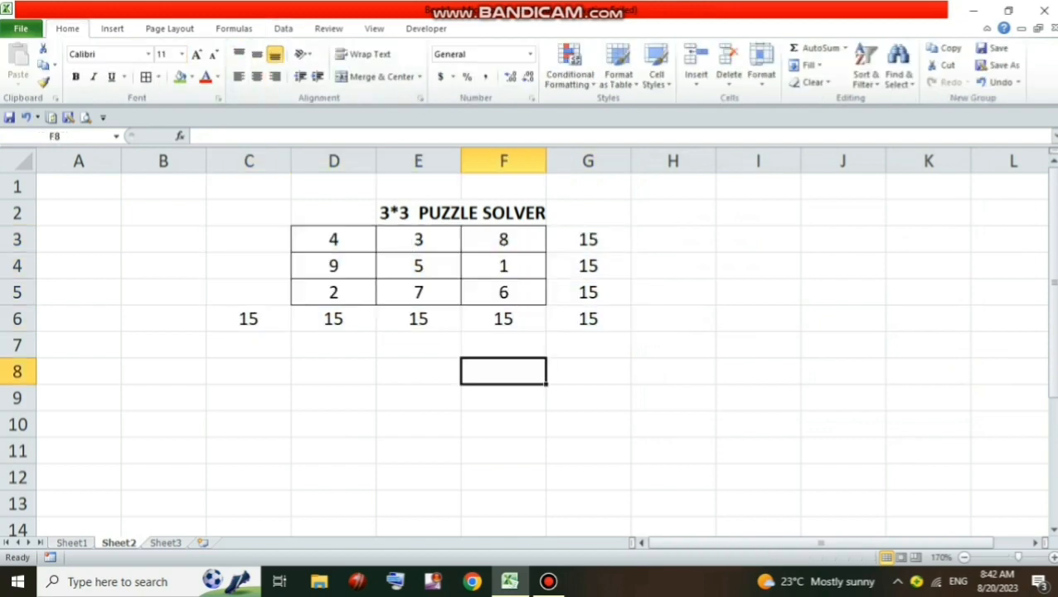